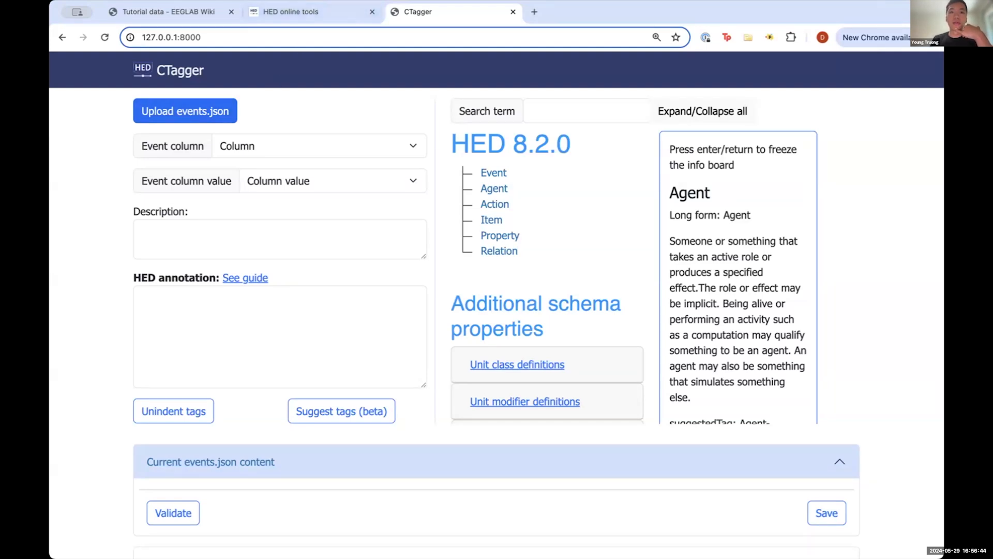
# Switch to the HED online tools page and reload it to reset the BIDS-style event file form
pyautogui.click(326, 13)
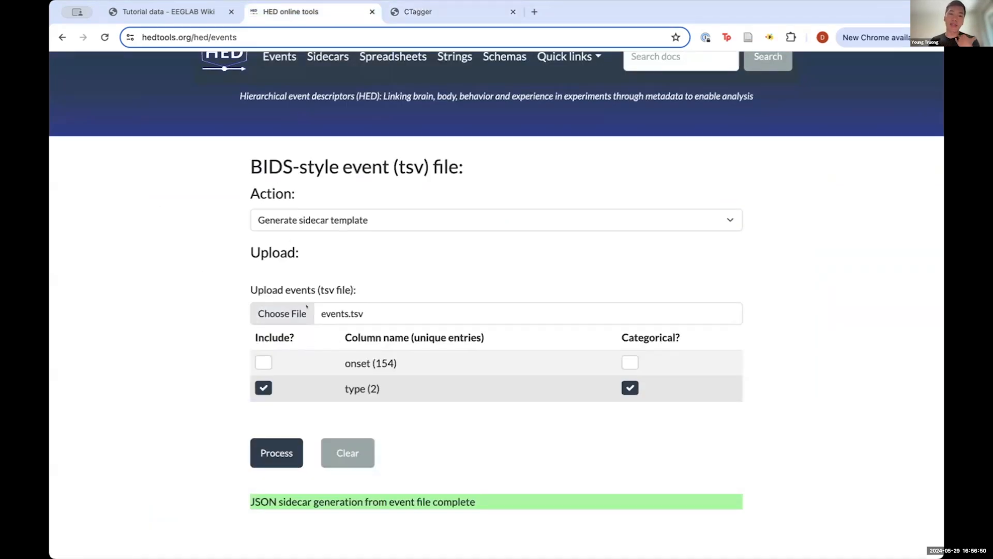
pyautogui.click(105, 37)
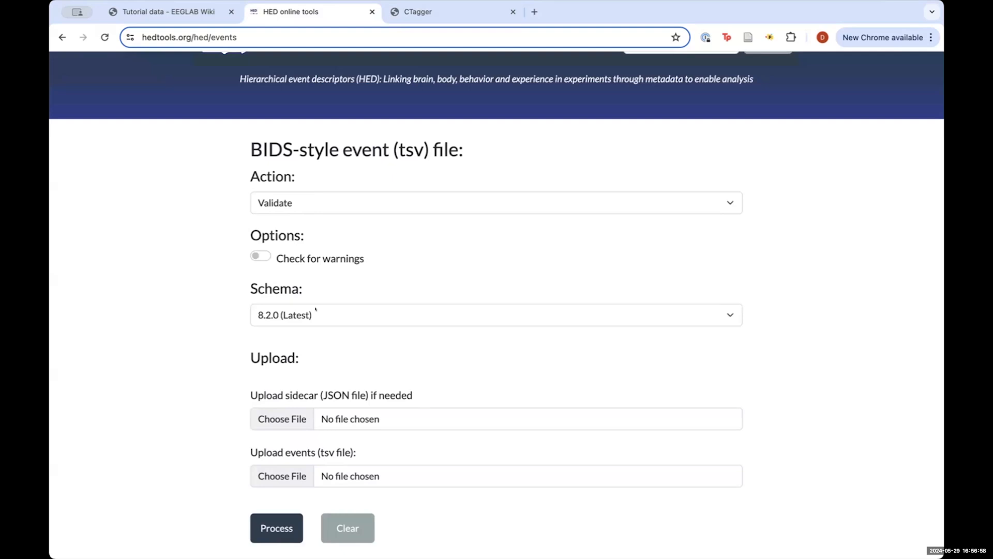
pyautogui.scroll(2, 315, 310)
pyautogui.scroll(-2, 316, 309)
pyautogui.scroll(1, 316, 309)
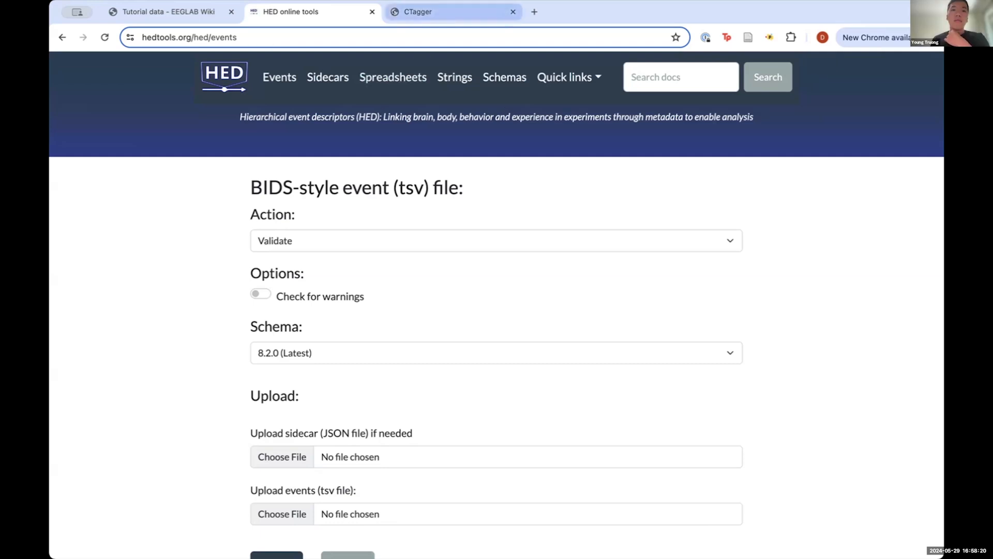
# Set the action for the BIDS-style event file to Generate sidecar template
pyautogui.click(418, 12)
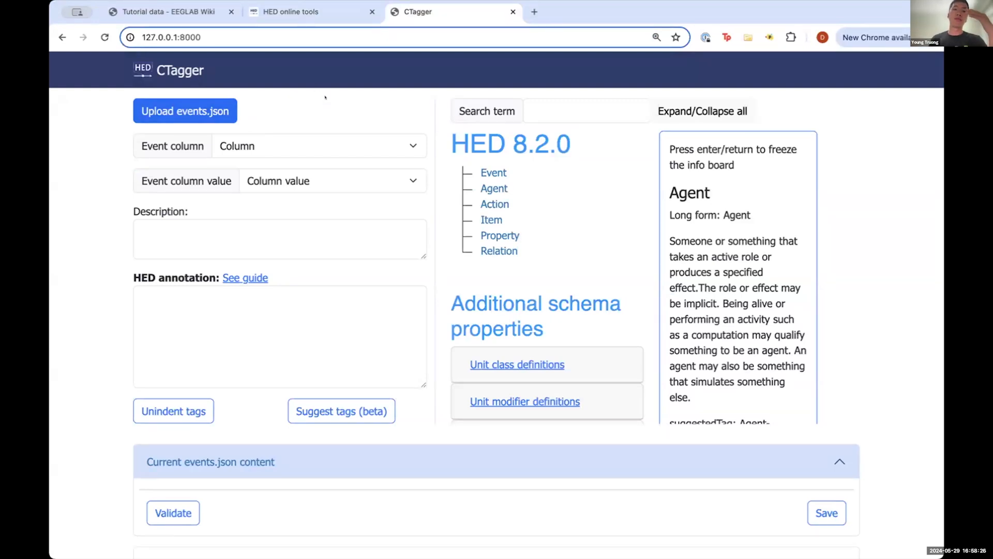
pyautogui.click(337, 12)
pyautogui.scroll(-1, 324, 166)
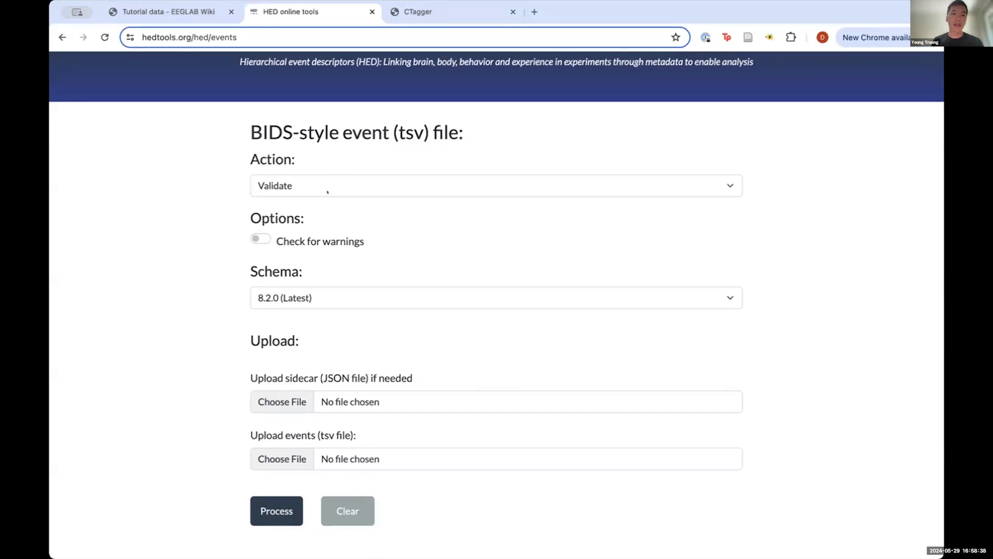
pyautogui.click(327, 192)
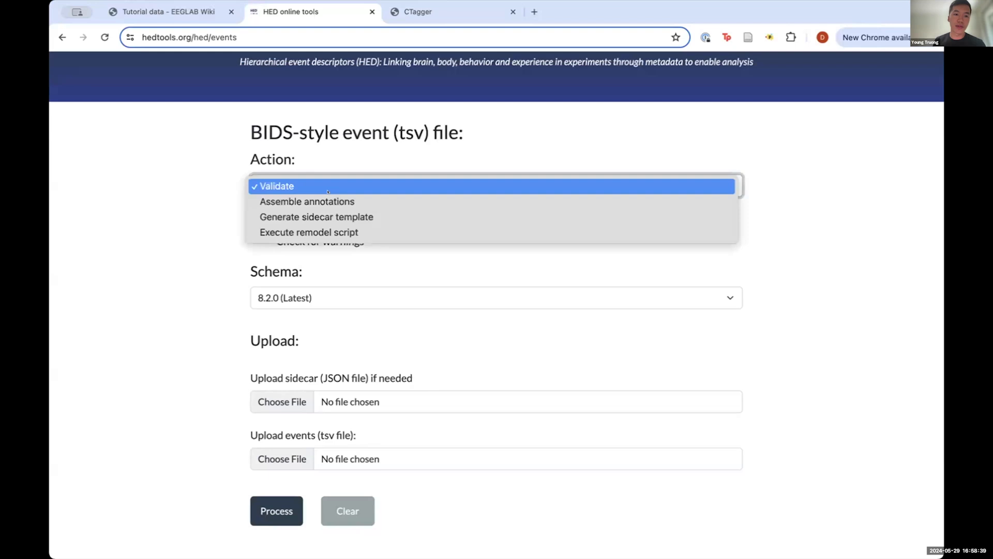
pyautogui.click(315, 216)
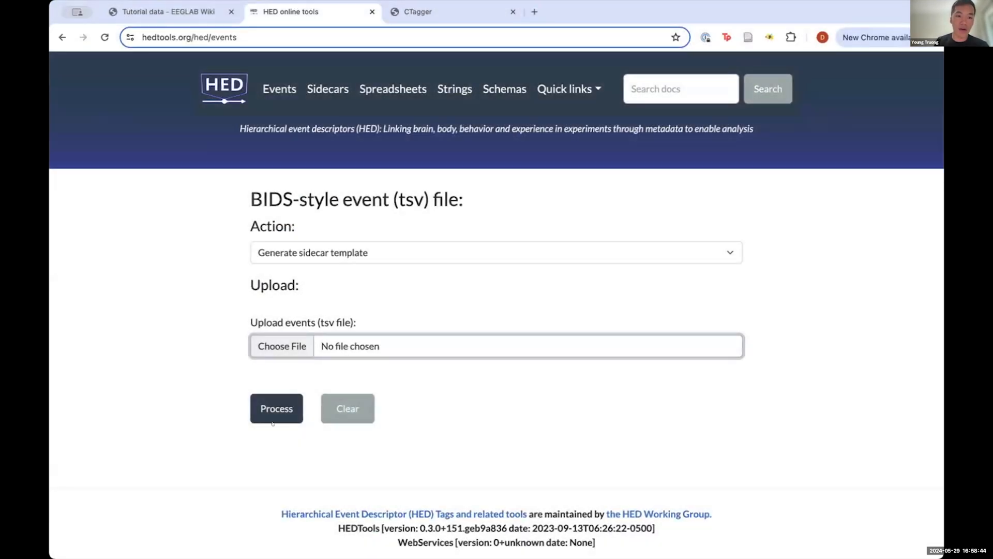
# Generate and save the sidecar template from events.tsv, with the type column included and marked as categorical
pyautogui.click(261, 420)
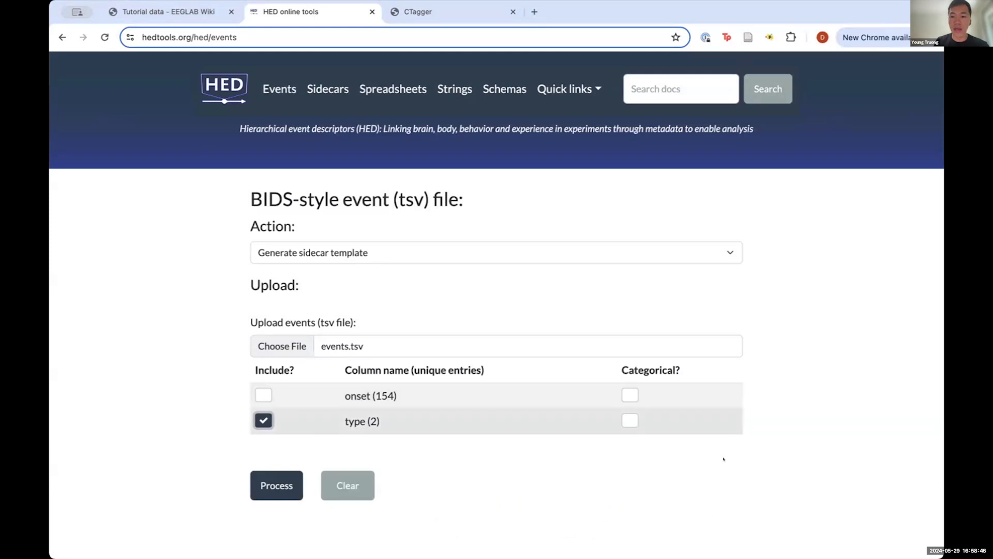
pyautogui.click(629, 420)
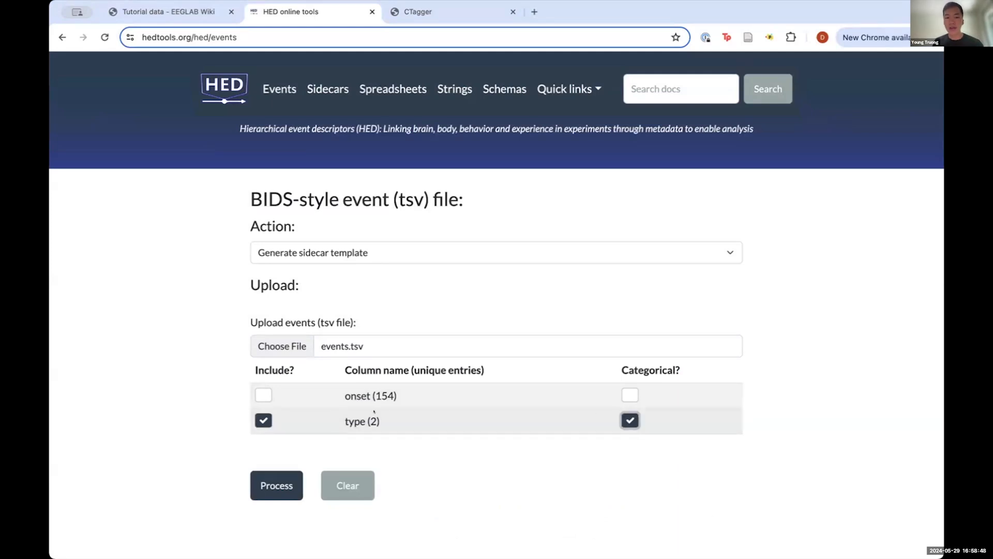
pyautogui.click(277, 485)
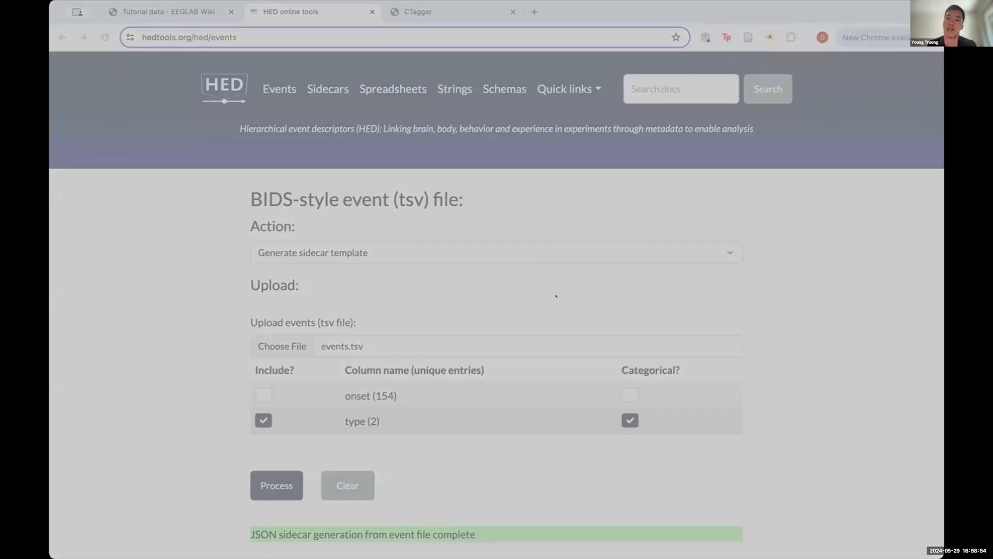
pyautogui.click(647, 393)
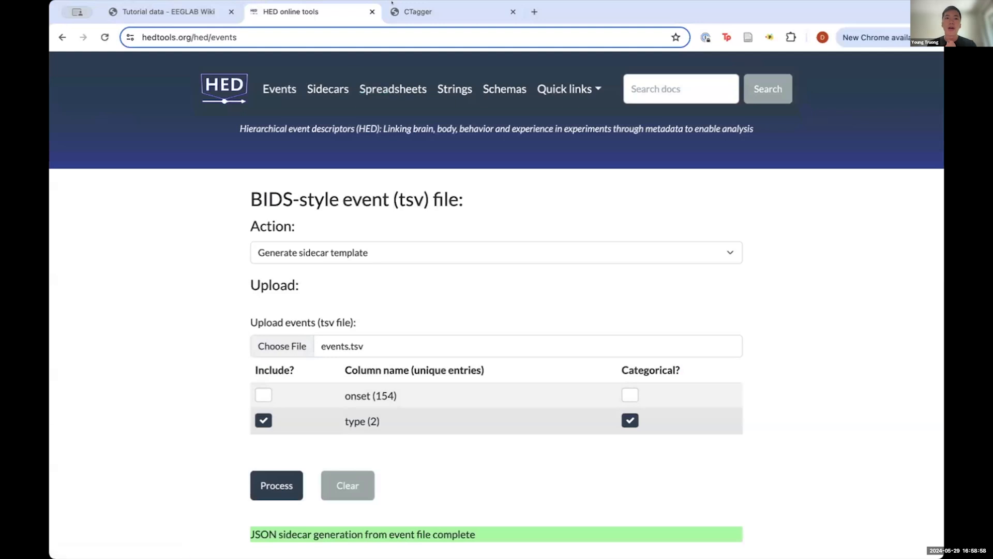
# Switch to CTagger, upload the events.json sidecar file and review its content
pyautogui.click(406, 11)
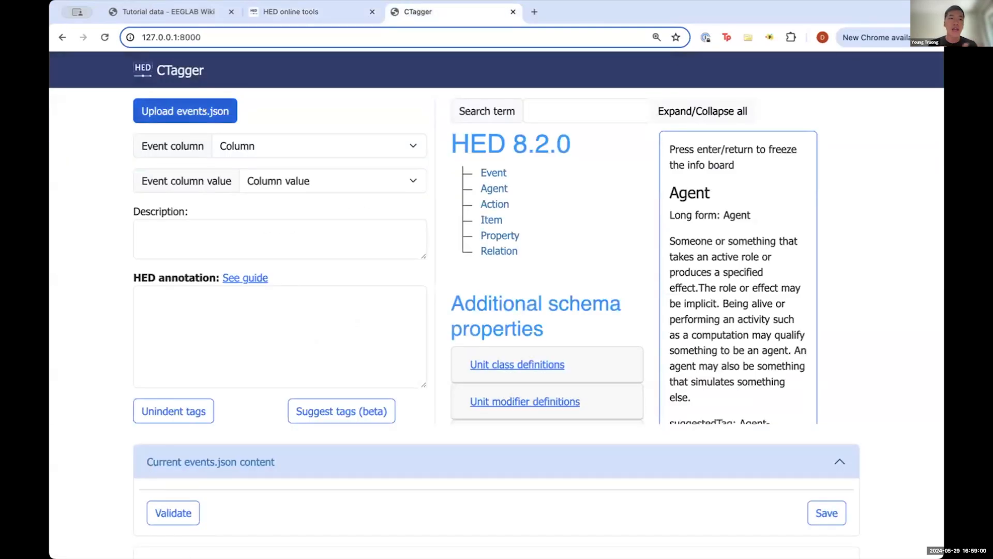
pyautogui.click(220, 110)
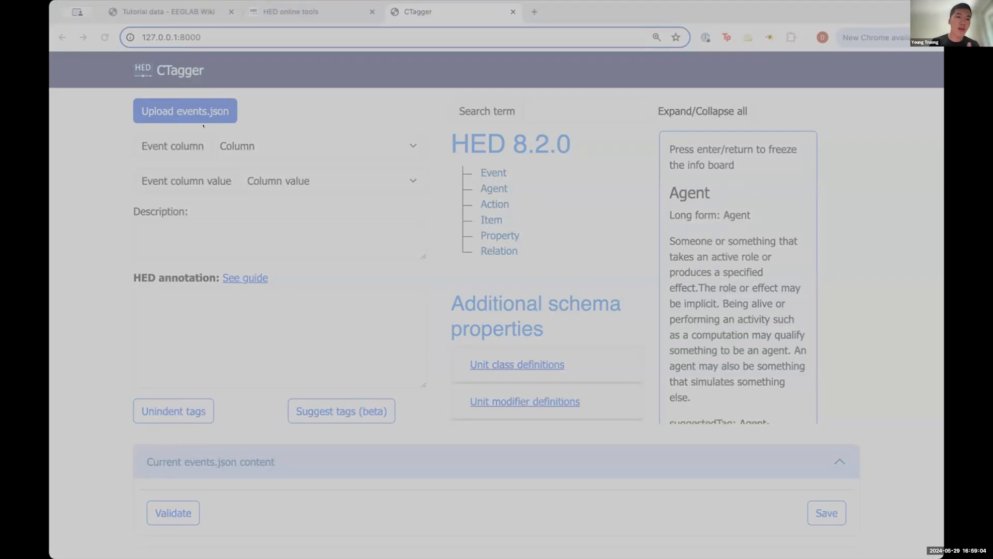
pyautogui.click(903, 535)
pyautogui.scroll(-5, 318, 365)
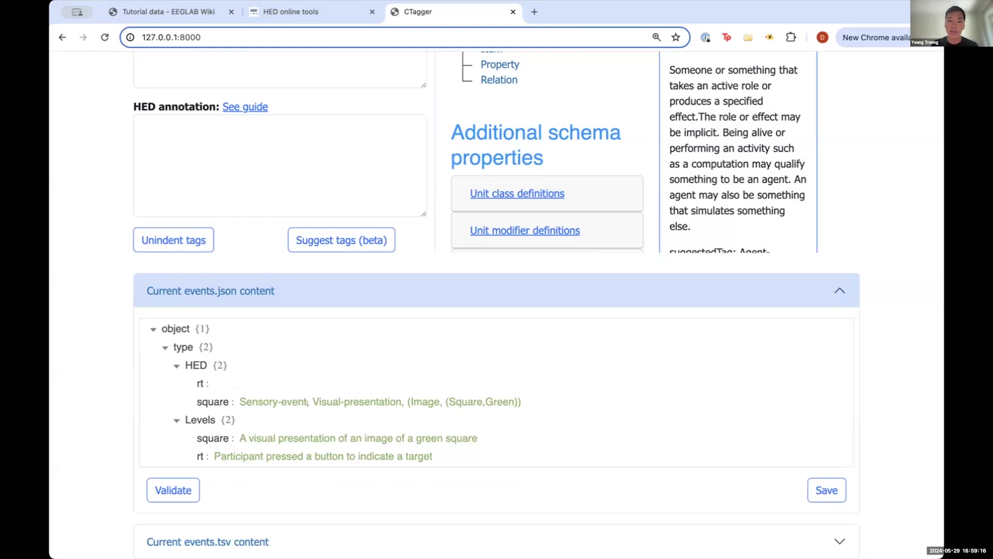
pyautogui.scroll(5, 327, 392)
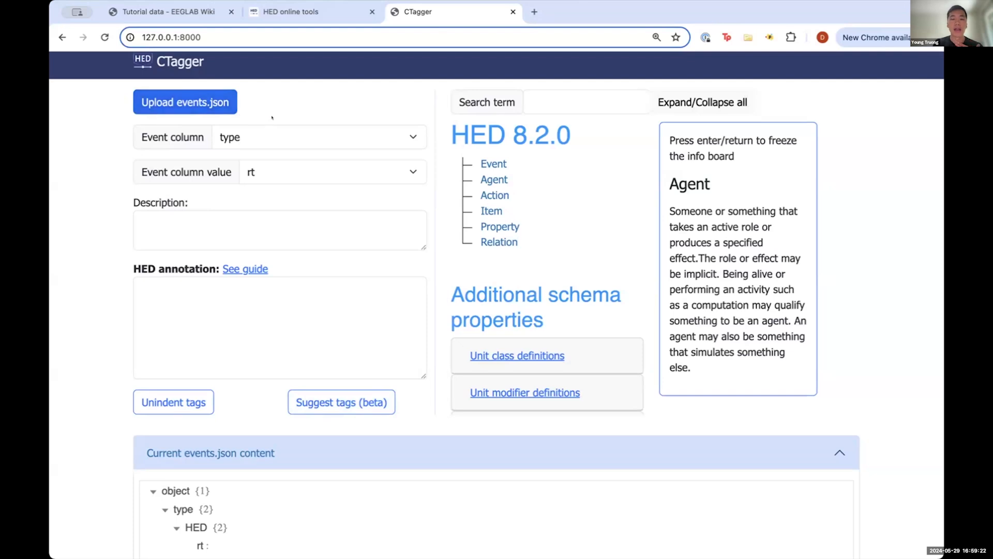
pyautogui.scroll(-3, 242, 299)
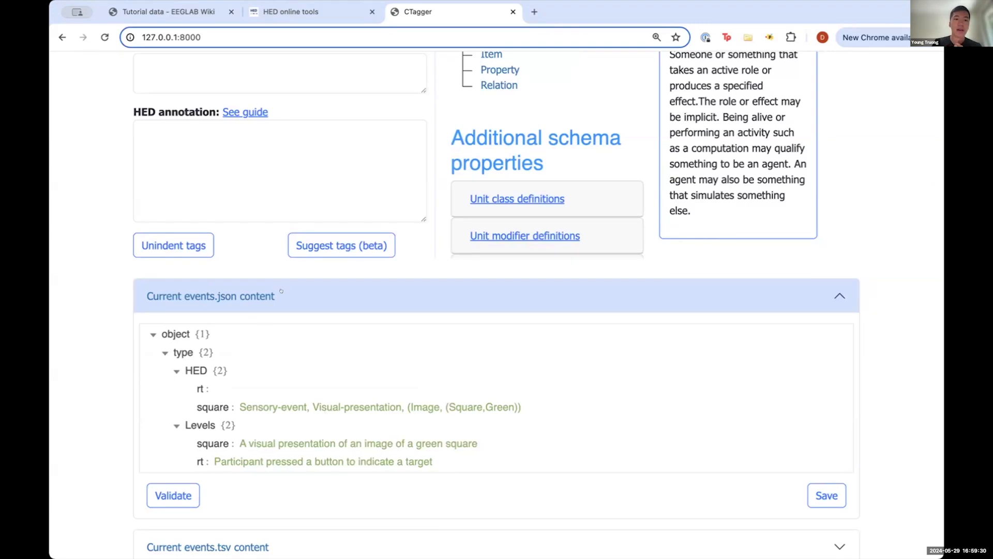
pyautogui.scroll(3, 281, 291)
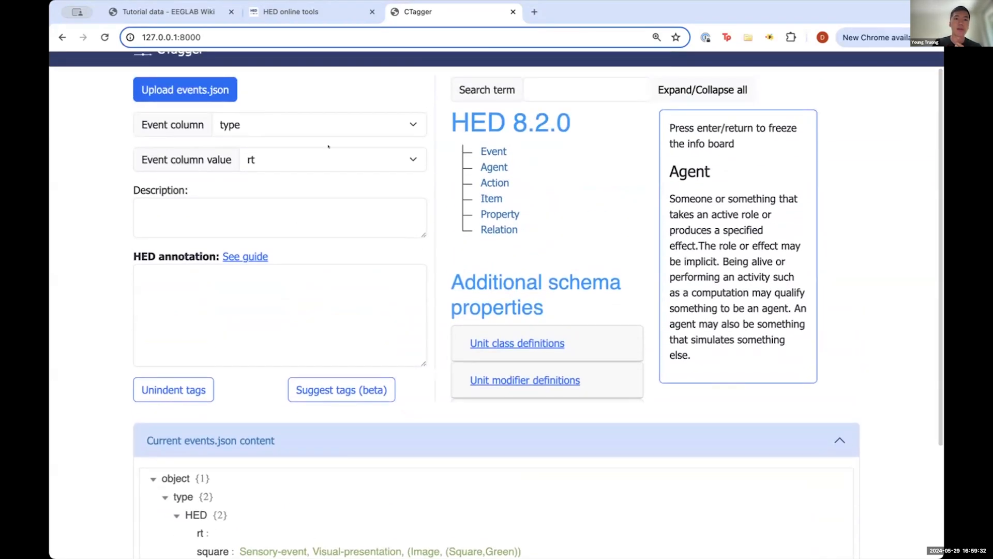
# Select the type event column and its square value to show that value's description and HED annotation
pyautogui.click(373, 125)
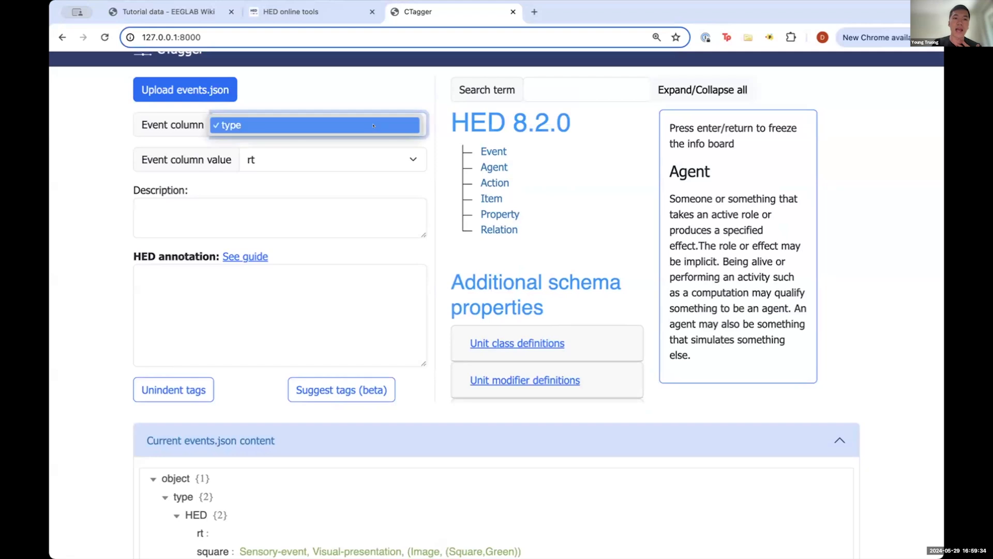
pyautogui.click(355, 127)
pyautogui.click(345, 155)
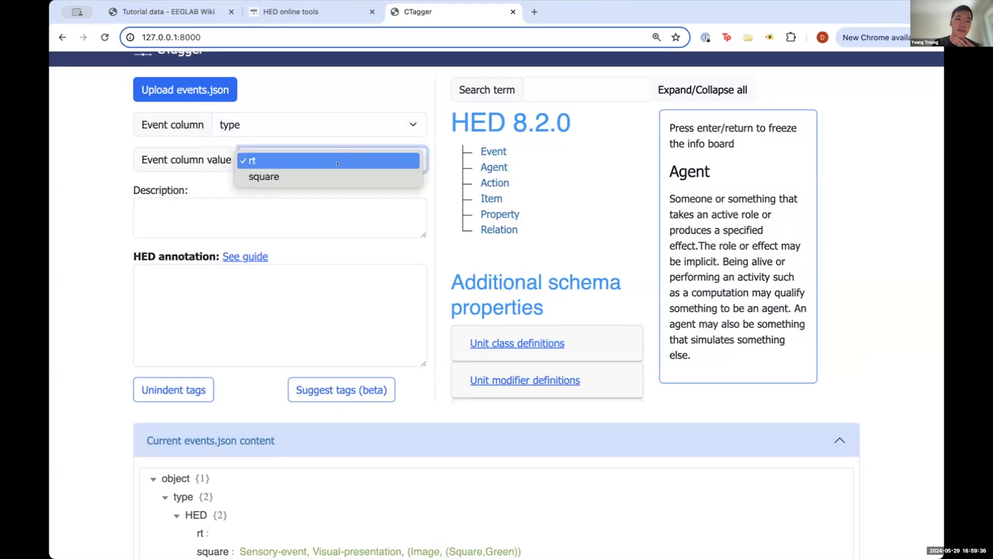
pyautogui.click(310, 174)
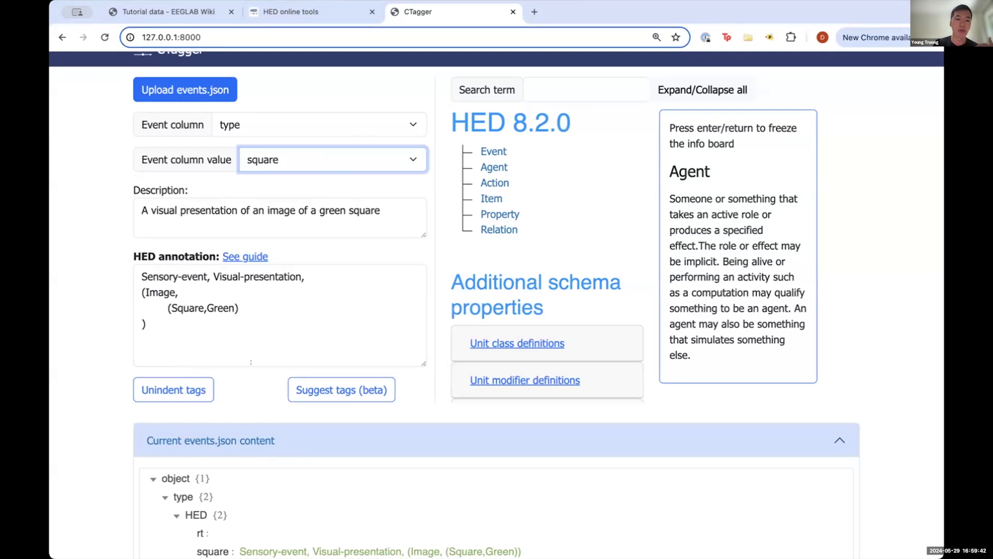
pyautogui.scroll(-1, 251, 362)
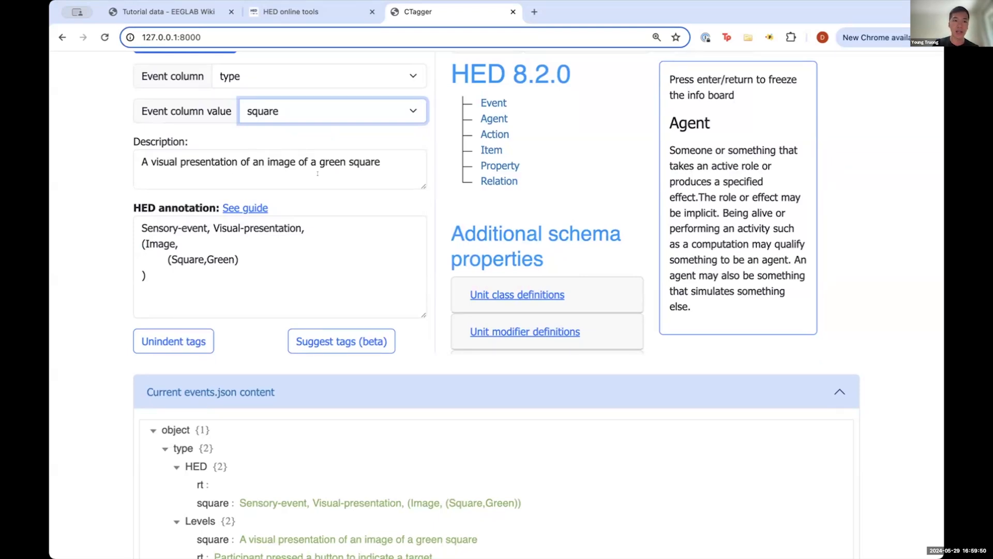
pyautogui.scroll(-1, 296, 193)
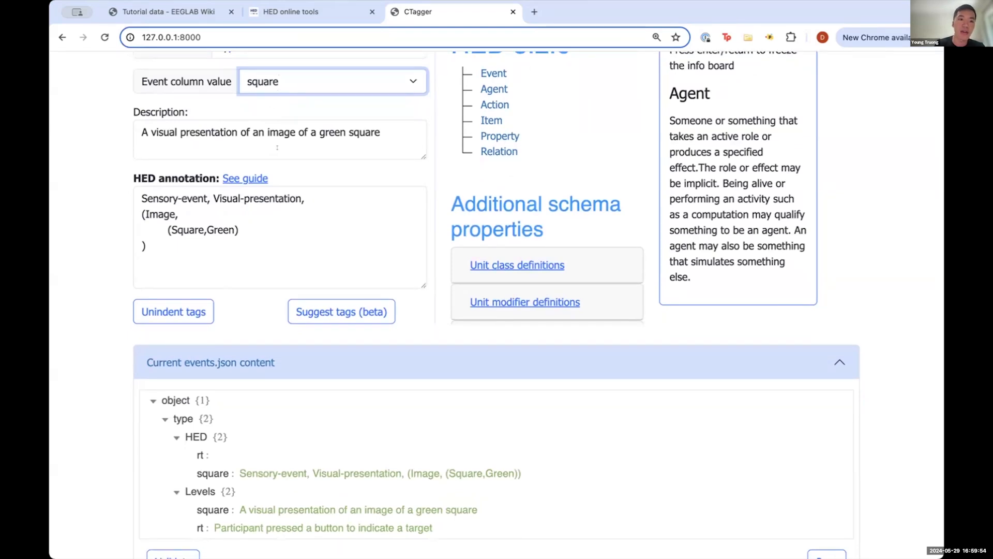
pyautogui.scroll(2, 278, 147)
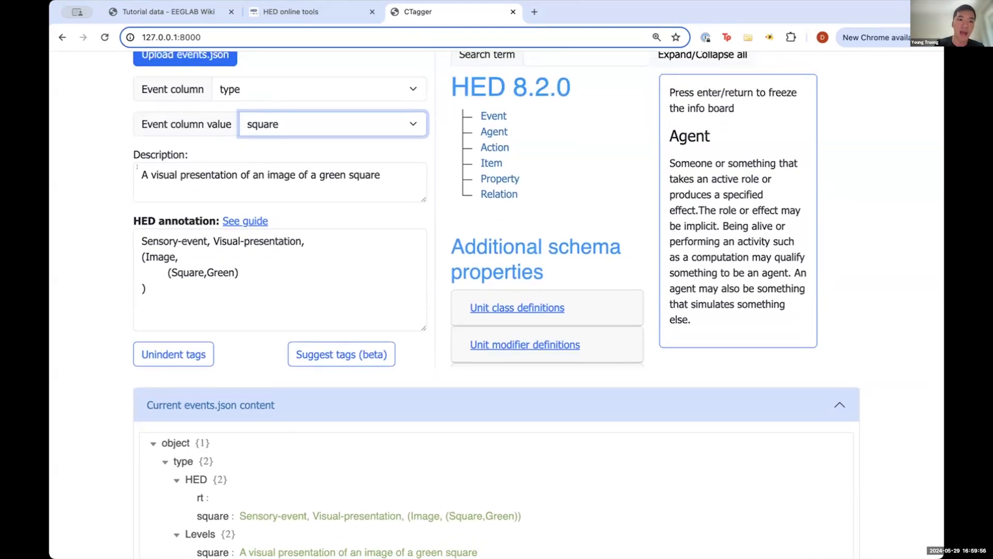
# Append ". Additional text" to the end of the square value's description
pyautogui.moveTo(138, 167); pyautogui.dragTo(383, 176)
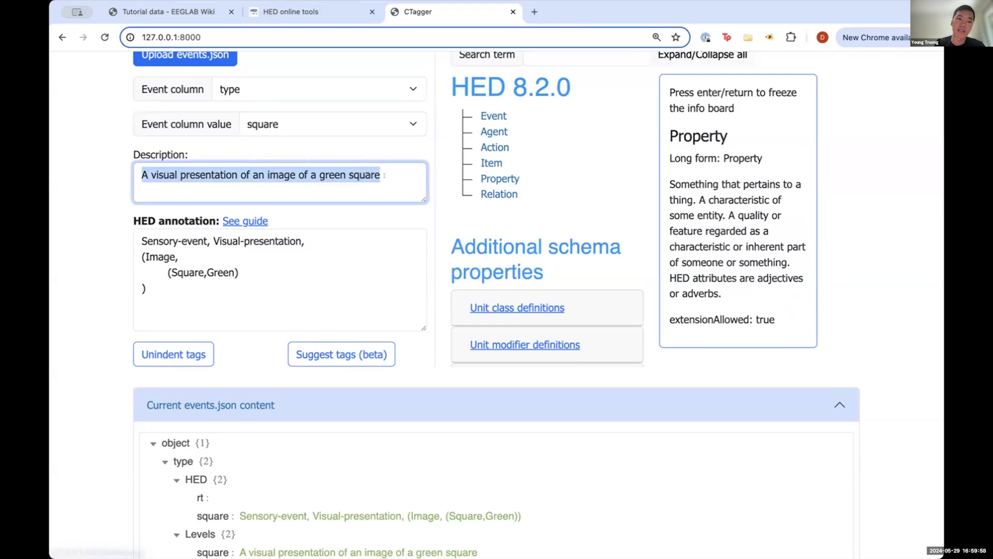
pyautogui.click(384, 175)
pyautogui.scroll(-2, 385, 176)
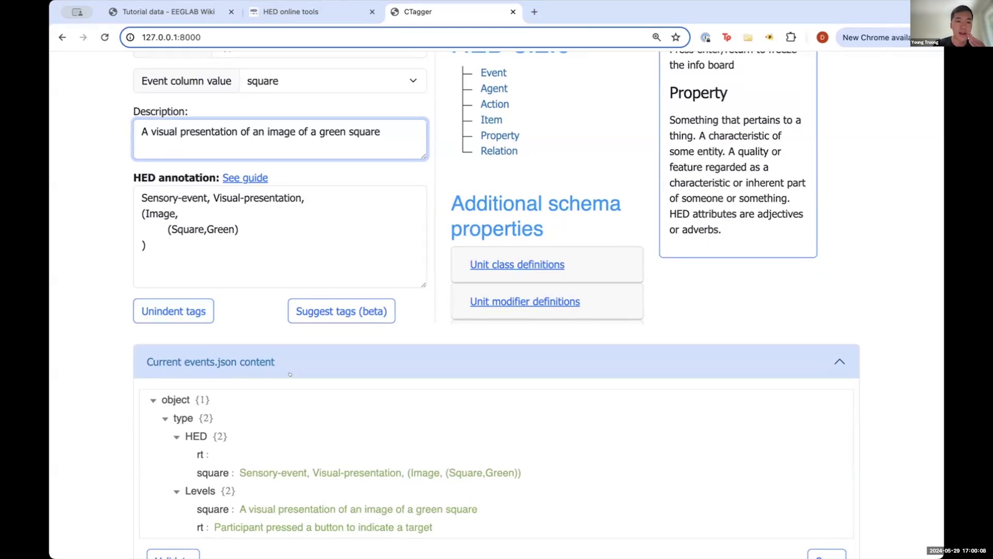
pyautogui.scroll(-1, 290, 373)
pyautogui.scroll(2, 290, 373)
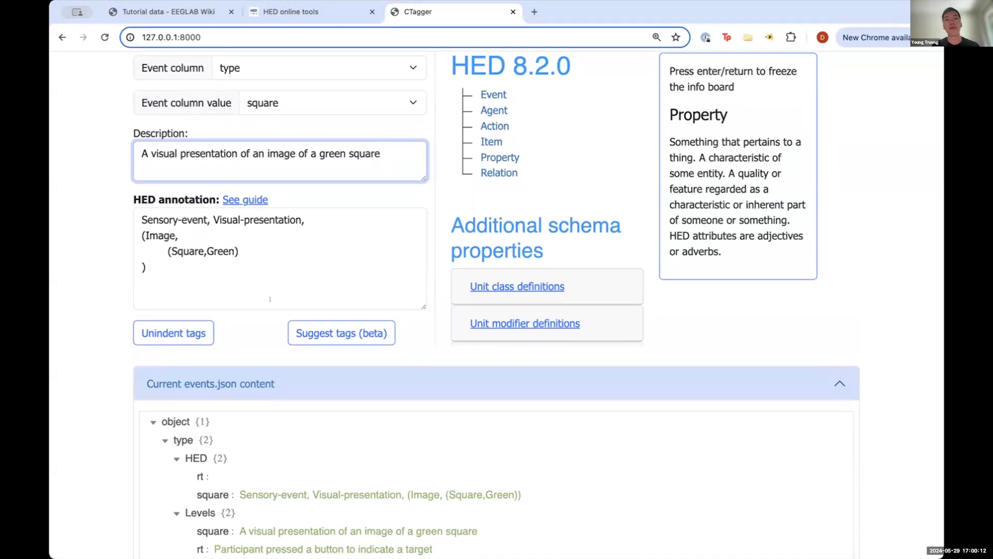
pyautogui.write('. ')
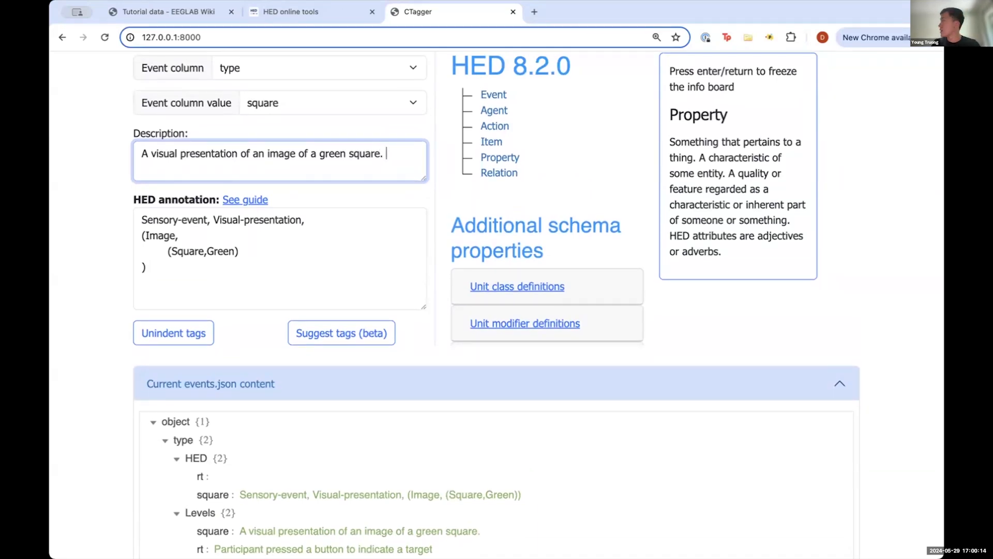
pyautogui.write('Additional ')
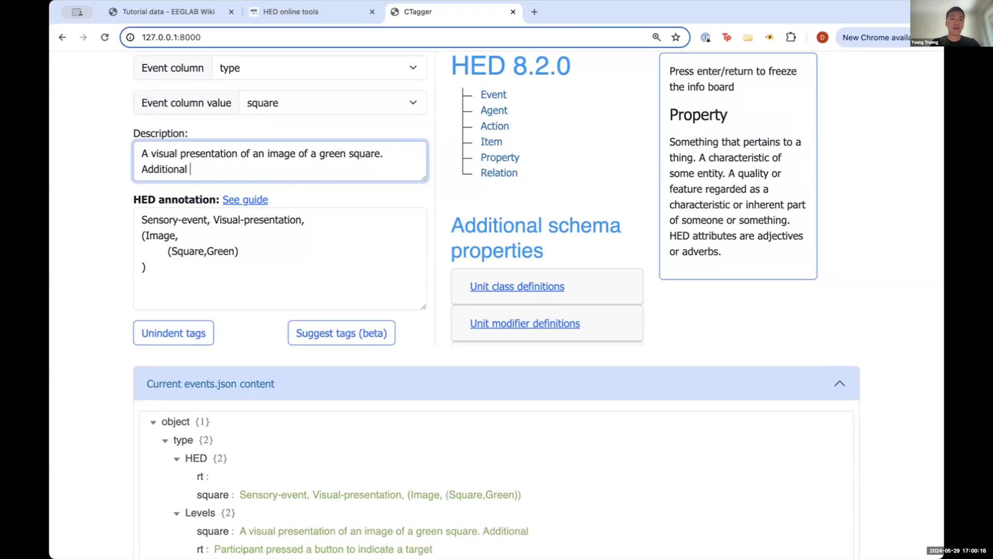
pyautogui.write('text')
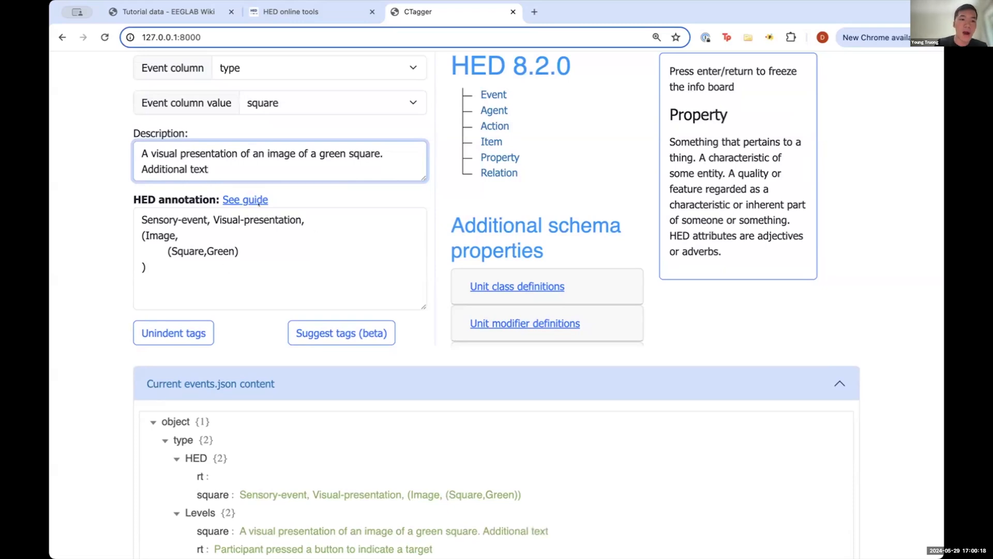
# Append ", Additional-tag" to the end of the square value's HED annotation
pyautogui.scroll(-2, 572, 431)
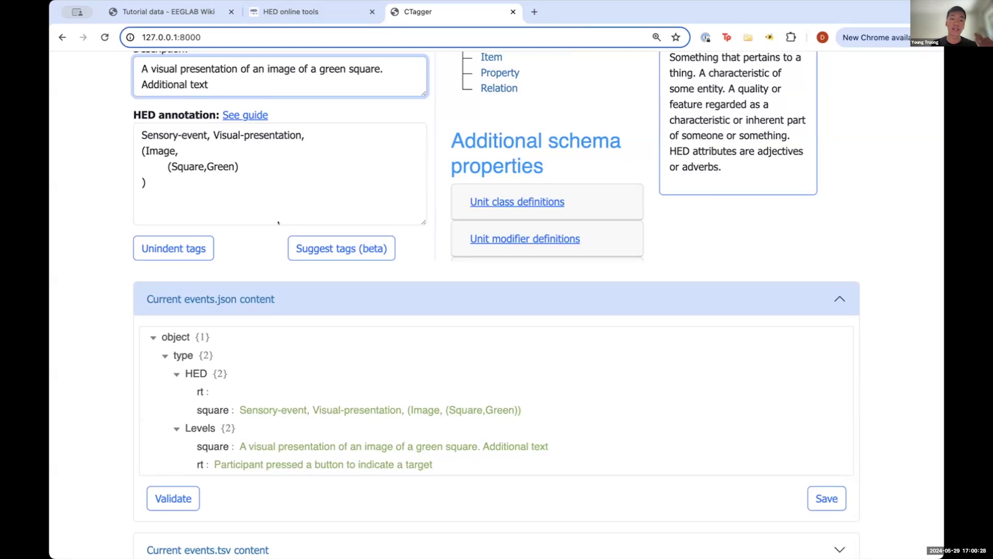
pyautogui.click(222, 175)
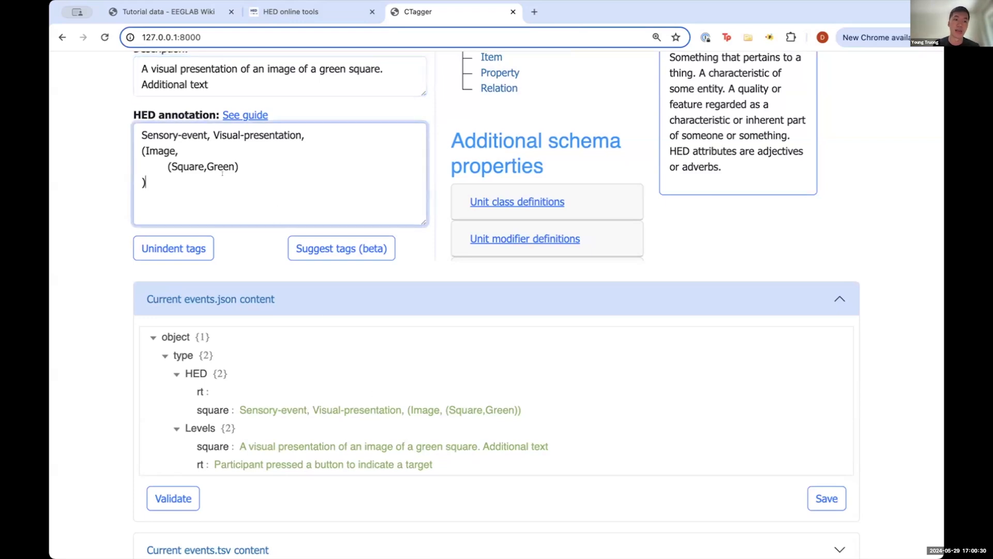
pyautogui.write(', ')
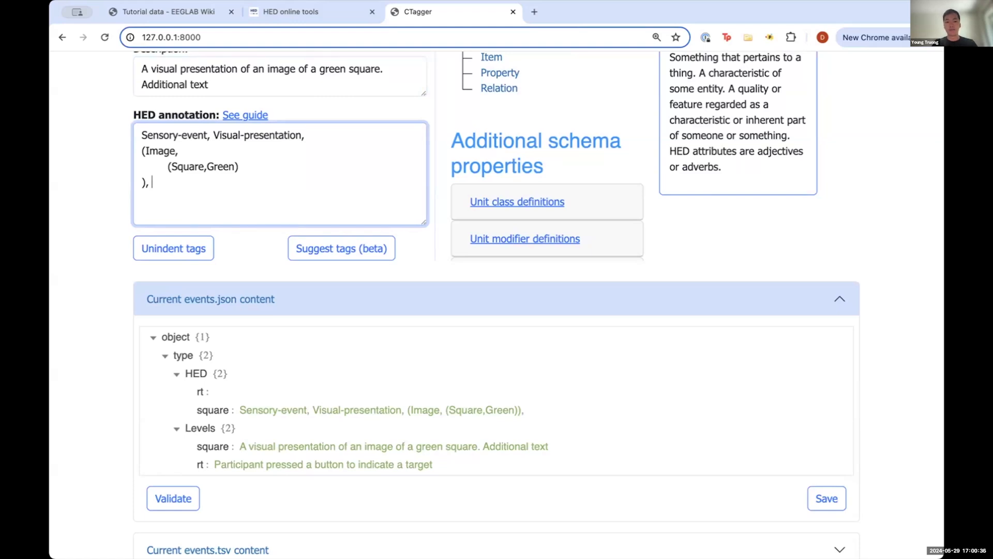
pyautogui.write('Additional-ta')
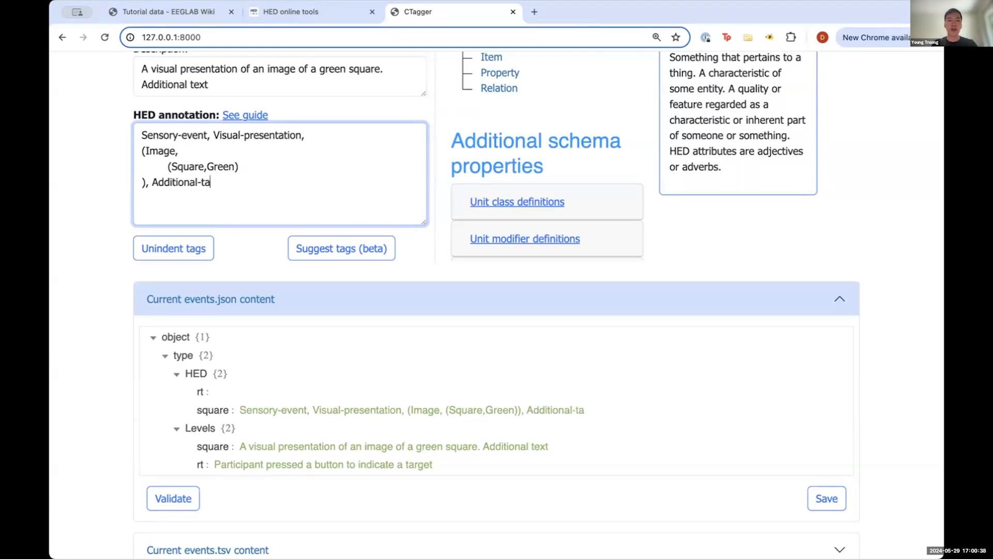
pyautogui.write('g')
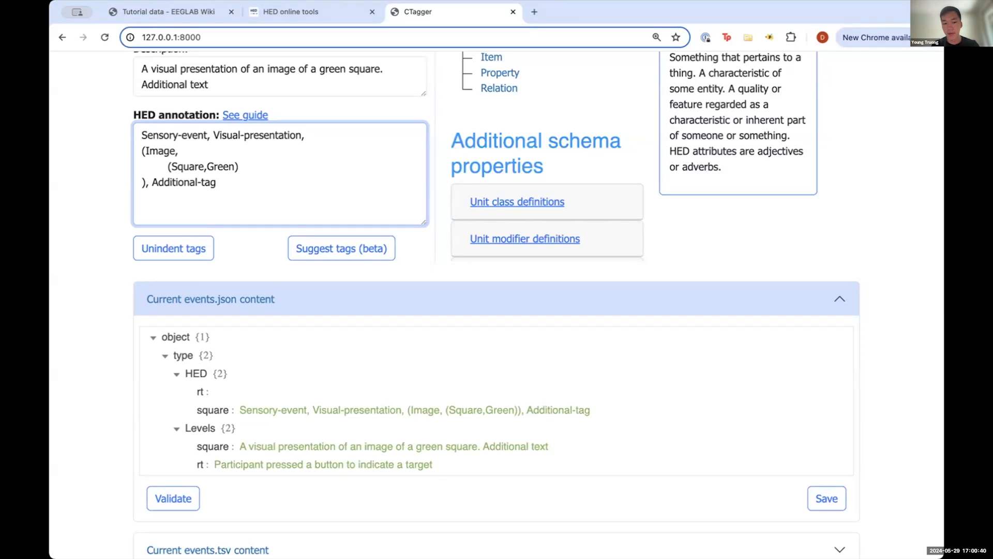
# Delete the appended ", Additional-tag" from the square value's HED annotation
pyautogui.hotkey('shift', 'Left')
pyautogui.hotkey('shift', 'Left')
pyautogui.hotkey('shift', 'Left')
pyautogui.hotkey('shift', 'Left')
pyautogui.hotkey('shift', 'Left')
pyautogui.hotkey('shift', 'Left')
pyautogui.hotkey('shift', 'Left')
pyautogui.hotkey('shift', 'Left')
pyautogui.hotkey('shift', 'Left')
pyautogui.hotkey('shift', 'Left')
pyautogui.hotkey('shift', 'Left')
pyautogui.hotkey('shift', 'Left')
pyautogui.hotkey('shift', 'Left')
pyautogui.hotkey('shift', 'Left')
pyautogui.hotkey('shift', 'Left')
pyautogui.hotkey('shift', 'Left')
pyautogui.press('BackSpace')
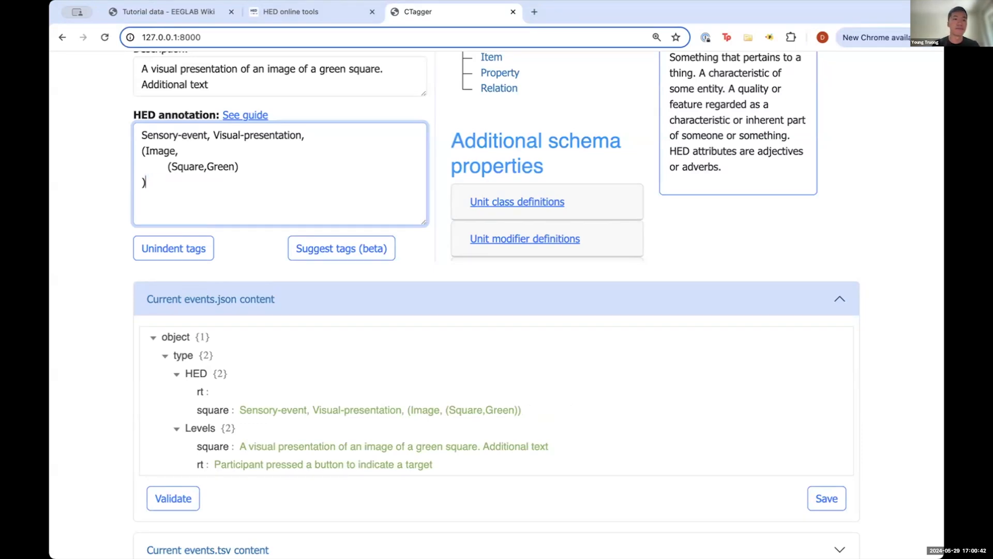
# Delete the appended "Additional text" from the square value's description and validate the current events.json content
pyautogui.moveTo(210, 85); pyautogui.dragTo(141, 85)
pyautogui.press('BackSpace')
pyautogui.press('BackSpace')
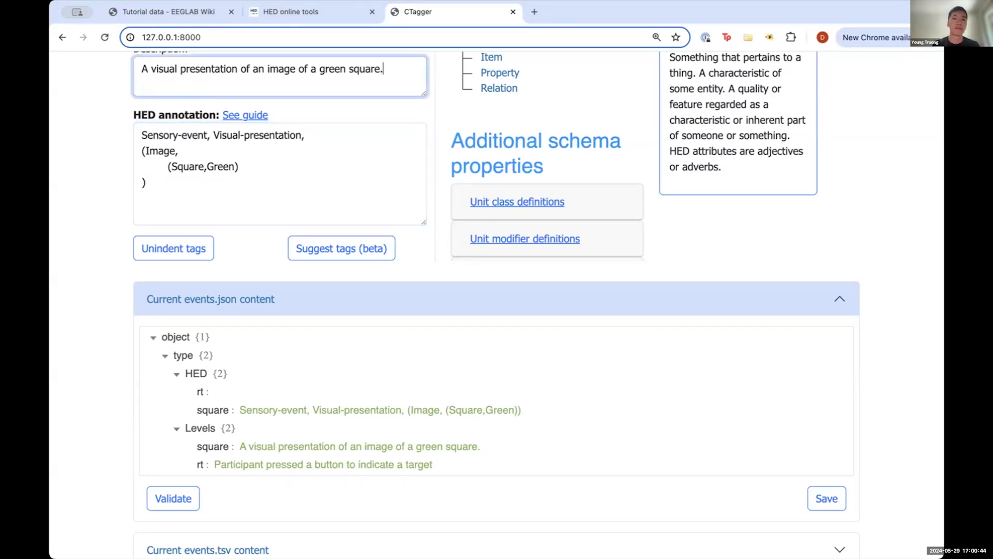
pyautogui.scroll(-1, 117, 372)
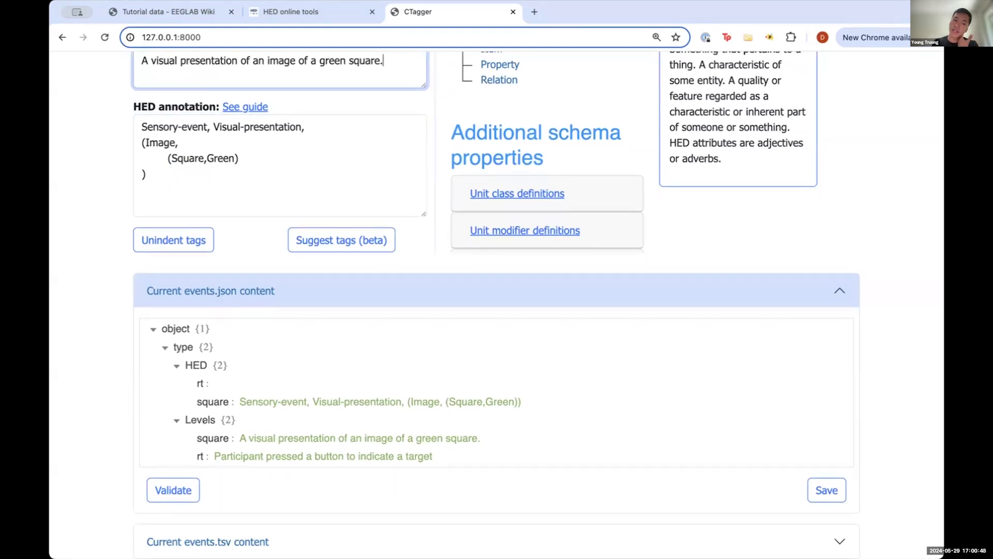
pyautogui.click(173, 491)
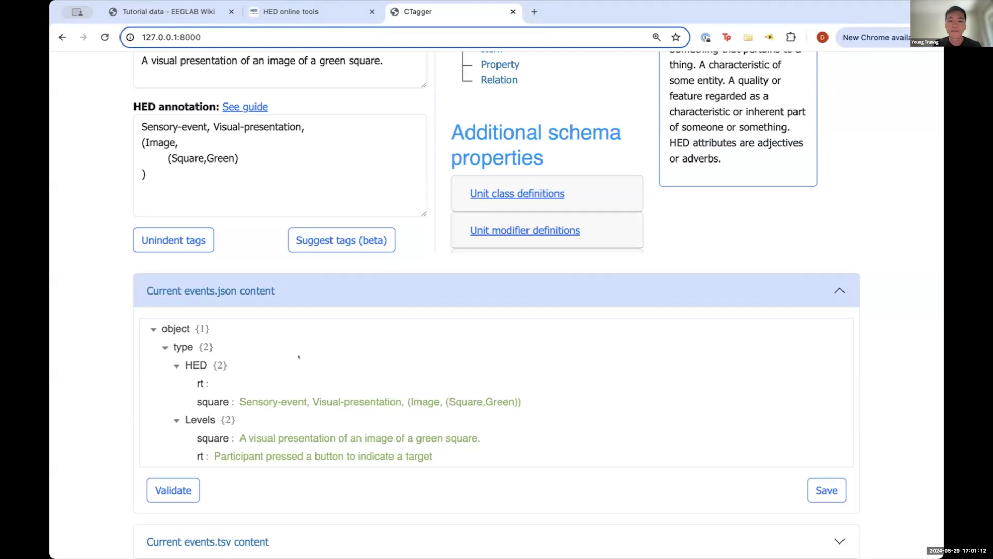
# Select the rt value of the type event column to show its description and HED annotation
pyautogui.scroll(3, 298, 356)
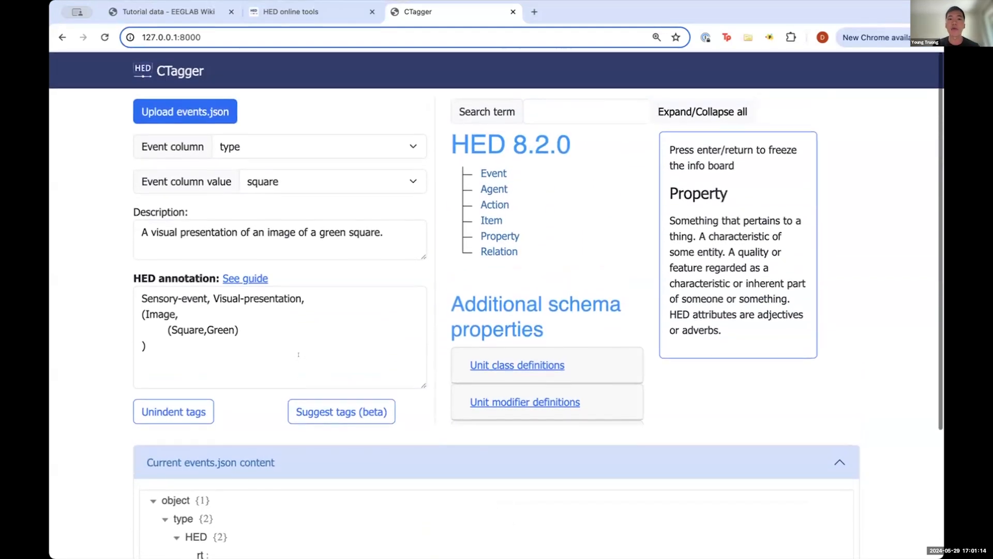
pyautogui.click(345, 182)
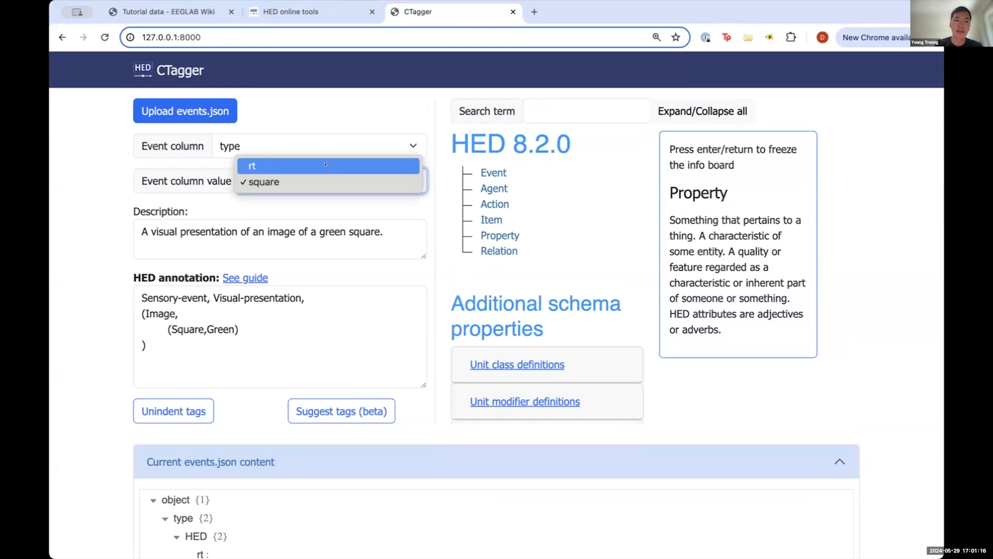
pyautogui.click(326, 166)
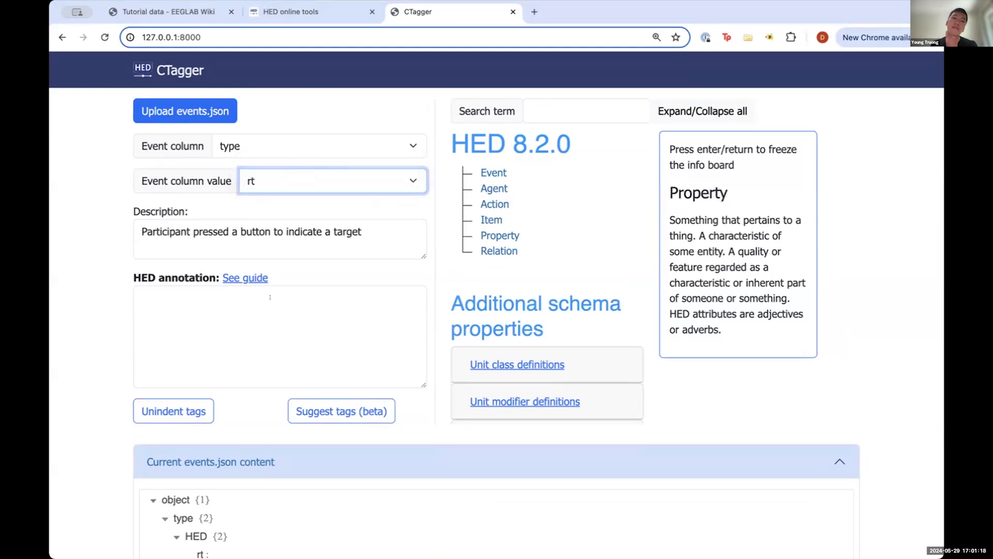
# Open the HED annotation guide in a separate browser tab and read its paragraph on choosing an Event subtree tag
pyautogui.scroll(-1, 336, 243)
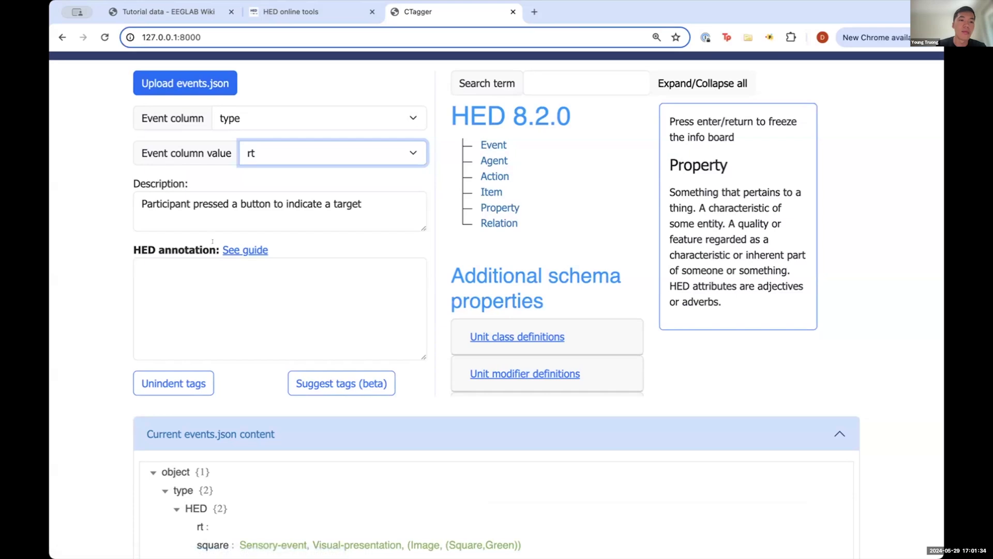
pyautogui.click(234, 246)
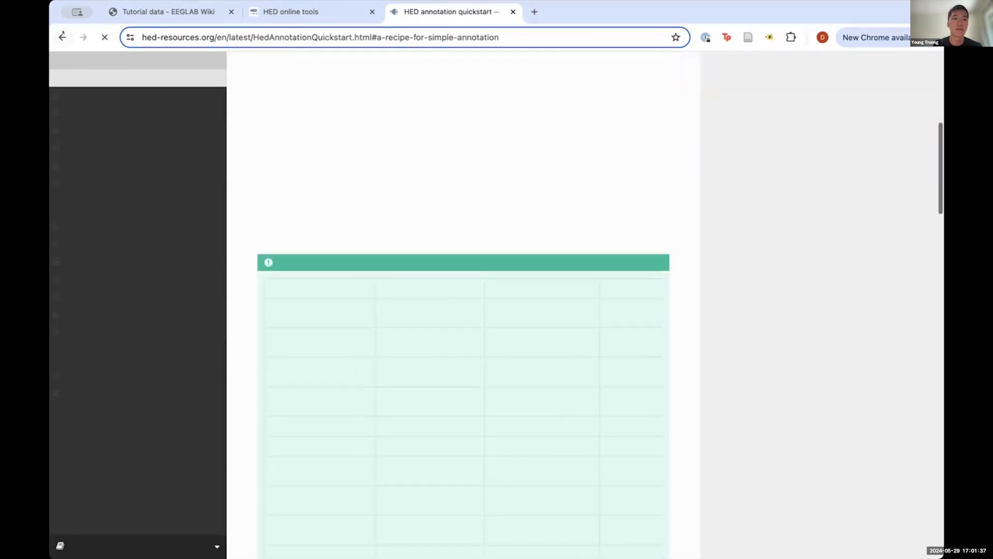
pyautogui.click(62, 35)
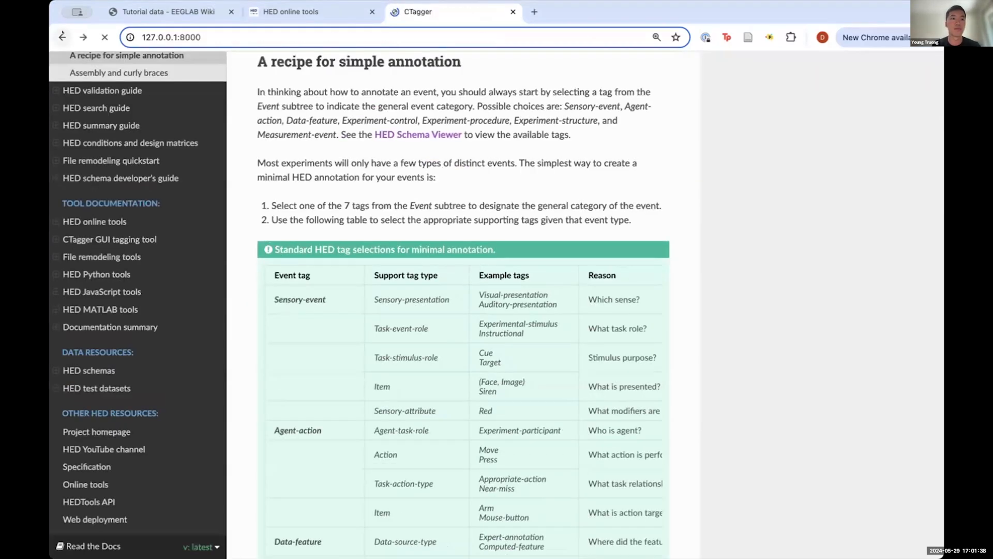
pyautogui.keyDown('super'); pyautogui.click(233, 253); pyautogui.keyUp('super')
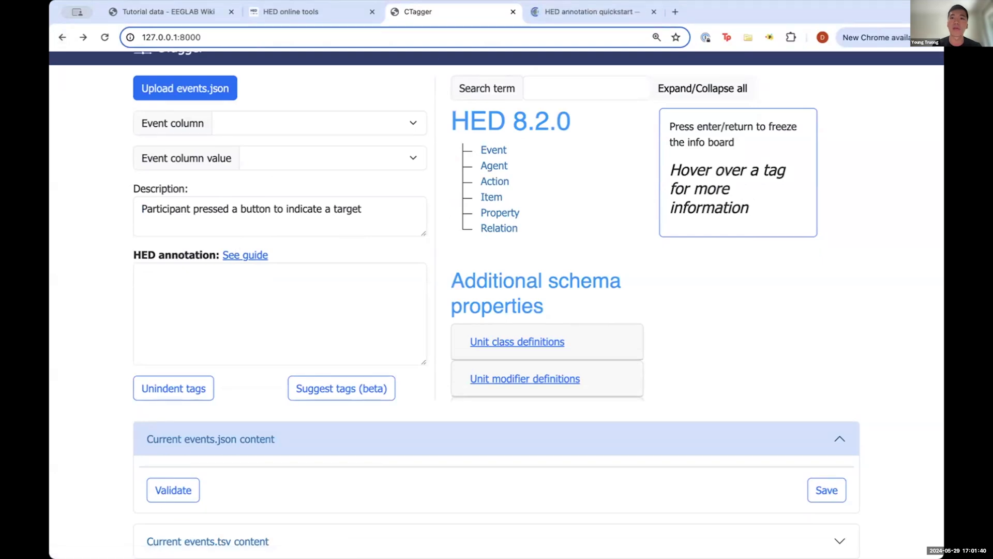
pyautogui.click(581, 11)
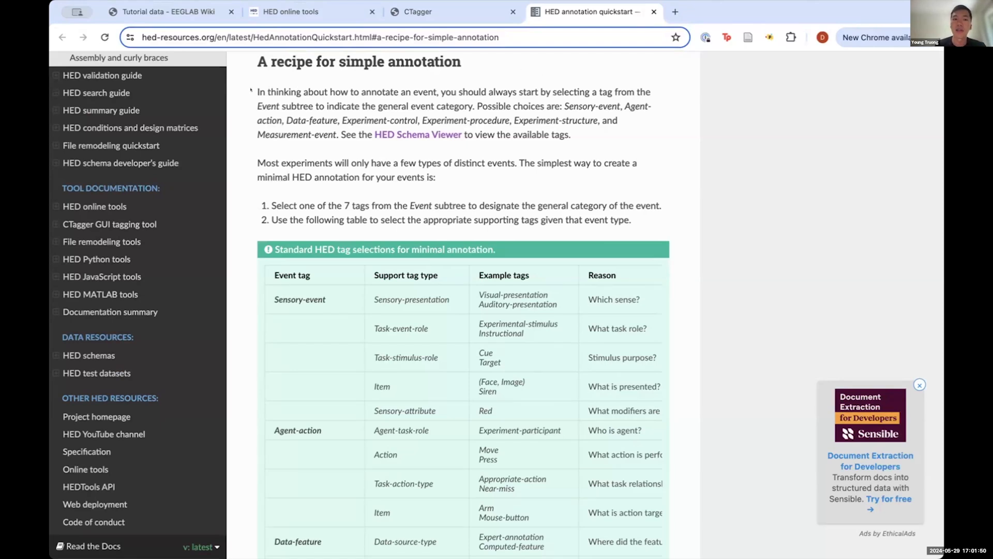
pyautogui.moveTo(258, 88); pyautogui.dragTo(583, 128)
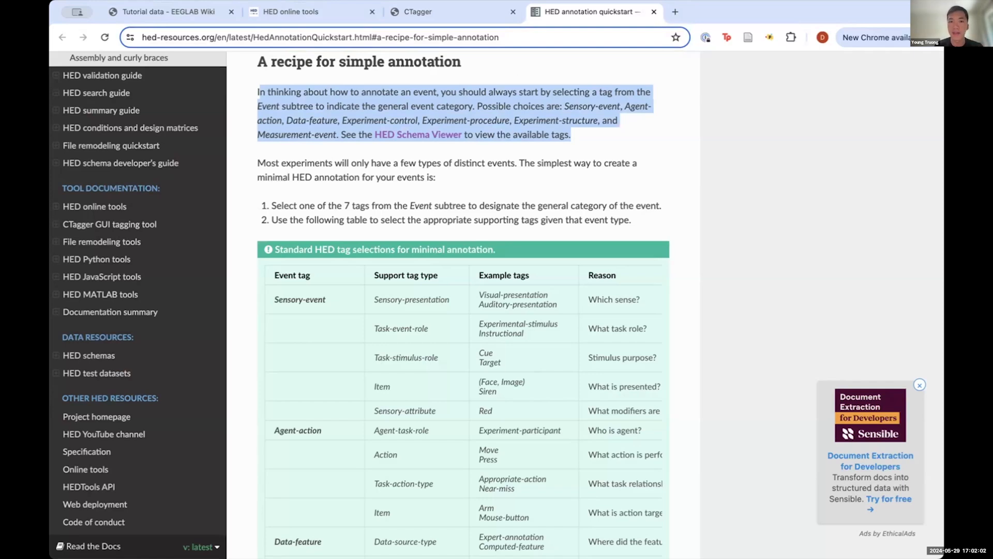
pyautogui.click(495, 125)
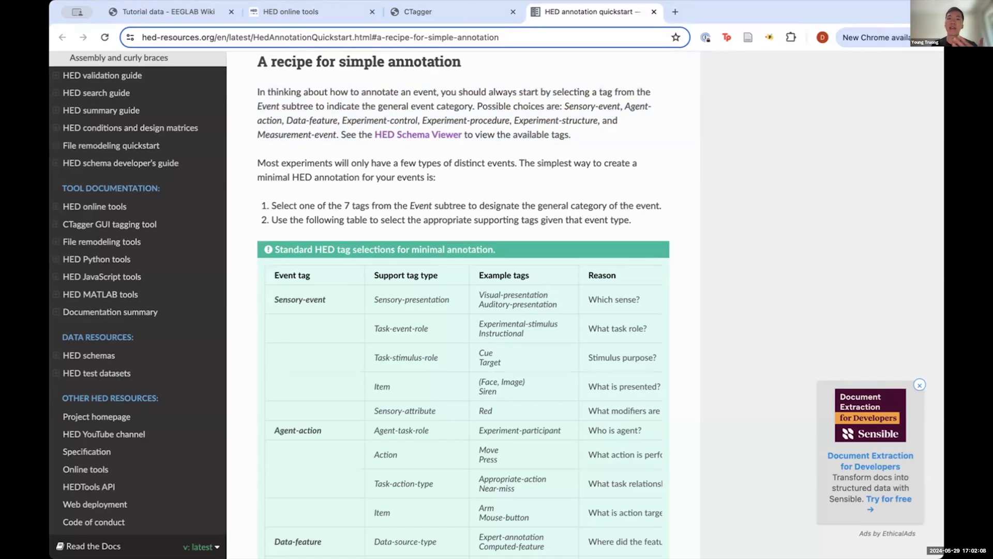
# Switch to CTagger and expand the schema's Event subtree to view its tags
pyautogui.click(419, 11)
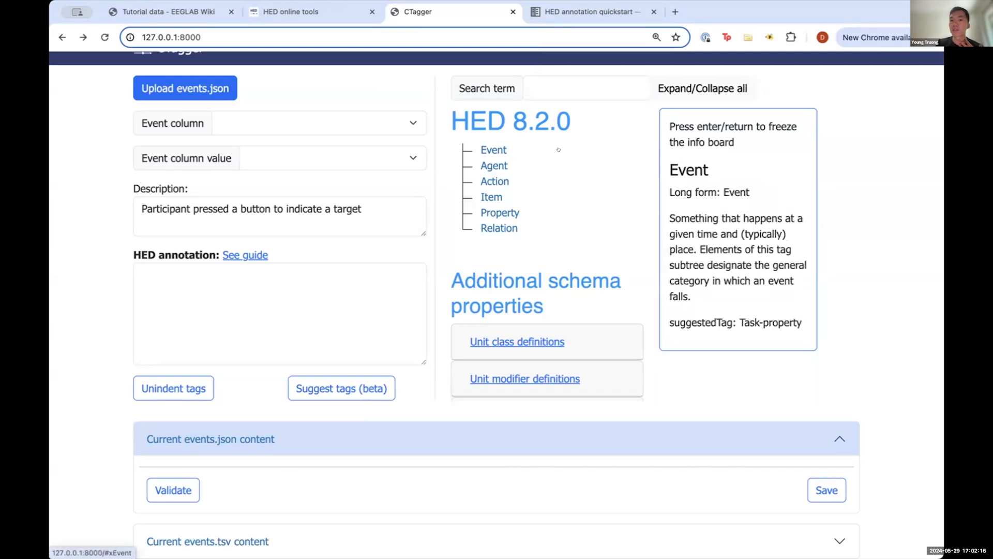
pyautogui.click(492, 149)
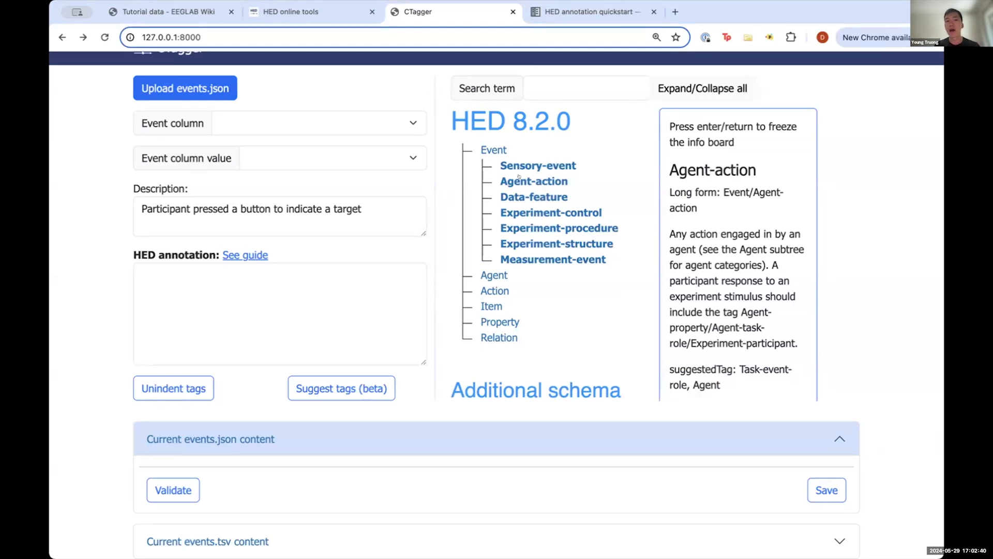
pyautogui.click(164, 88)
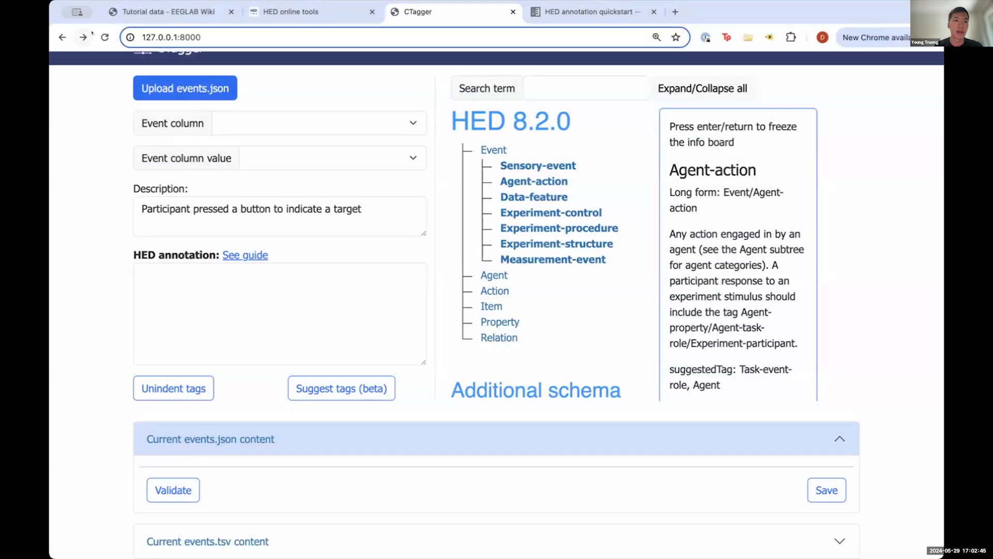
# Reload the CTagger page and set the event column value to rt
pyautogui.click(104, 36)
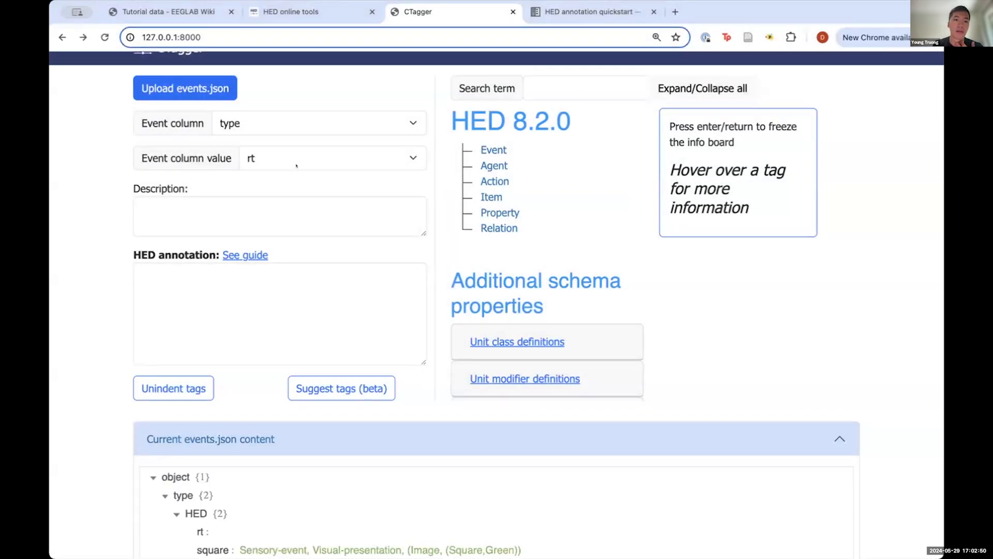
pyautogui.click(296, 166)
pyautogui.click(296, 172)
pyautogui.click(291, 158)
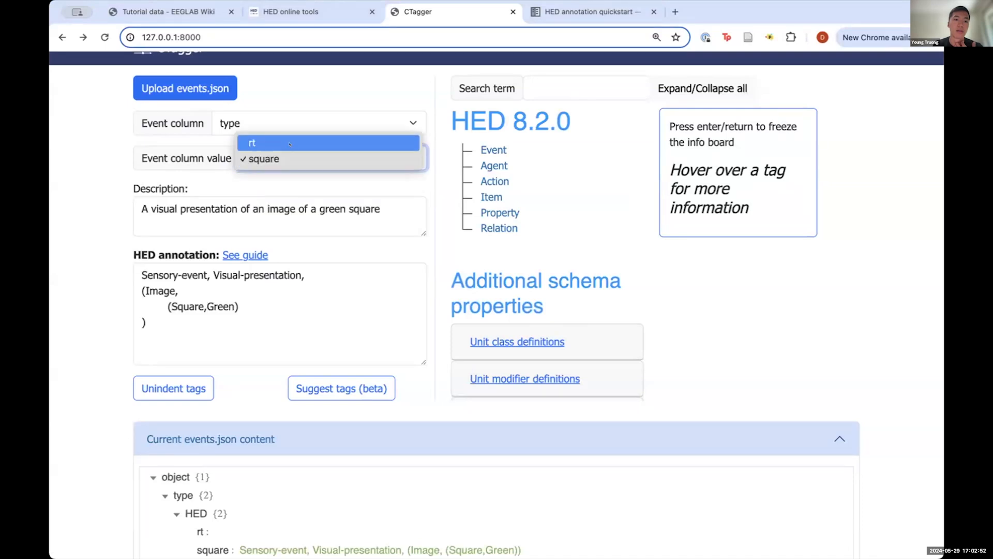
pyautogui.click(290, 143)
# Add the Agent-action tag from the schema's Event subtree to the rt value's HED annotation
pyautogui.click(493, 150)
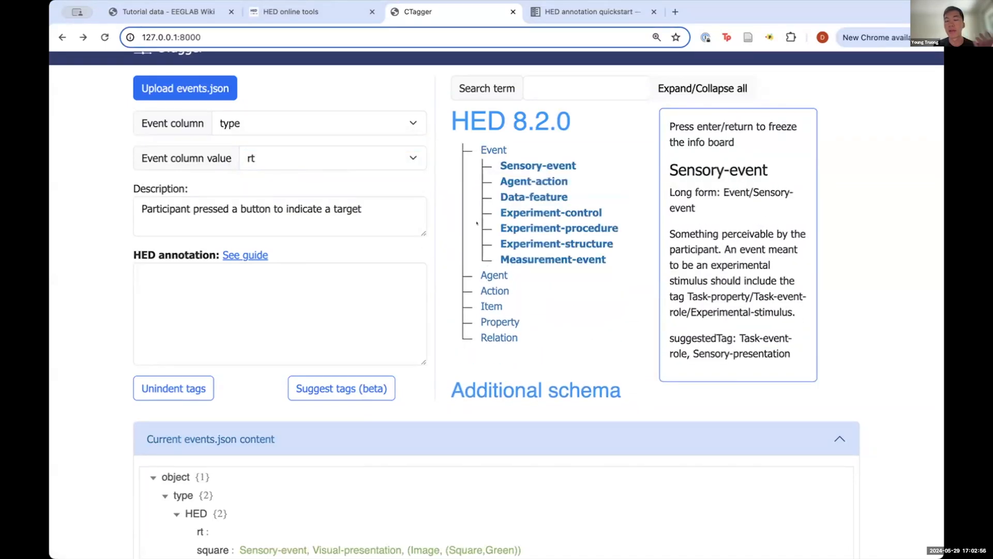
pyautogui.doubleClick(548, 180)
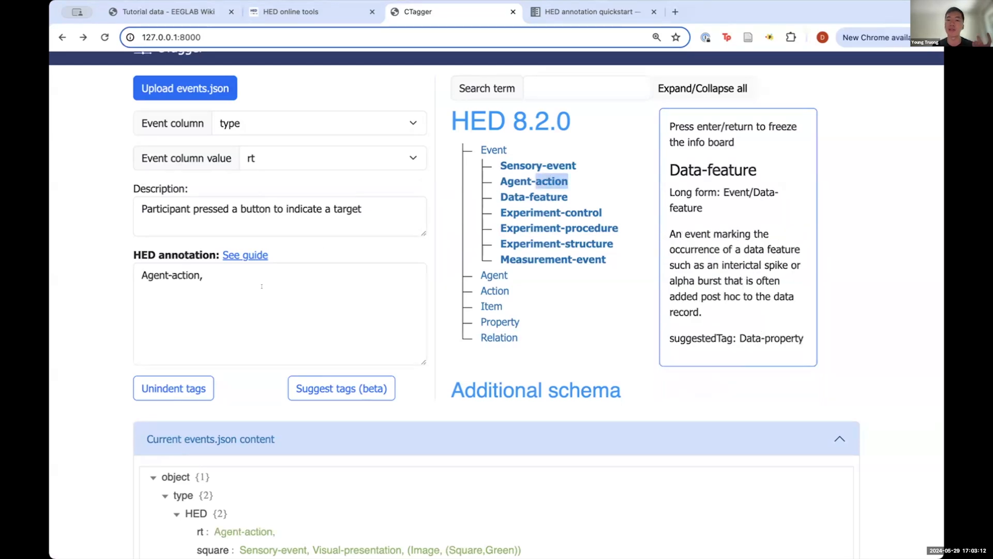
pyautogui.click(288, 276)
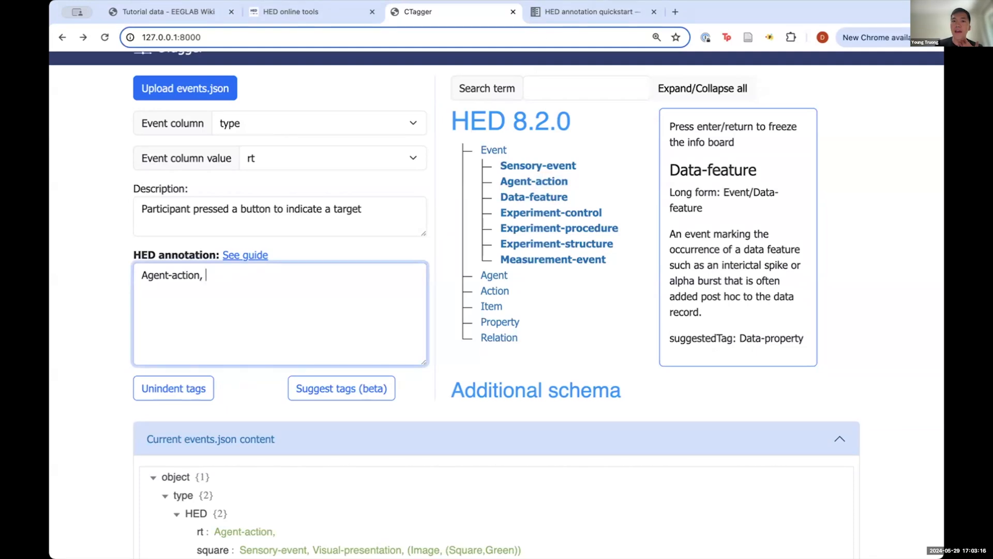
# Switch to the HED annotation quickstart page and examine the supporting tag types and example tags for Agent-action in the standard tag selections table
pyautogui.click(552, 13)
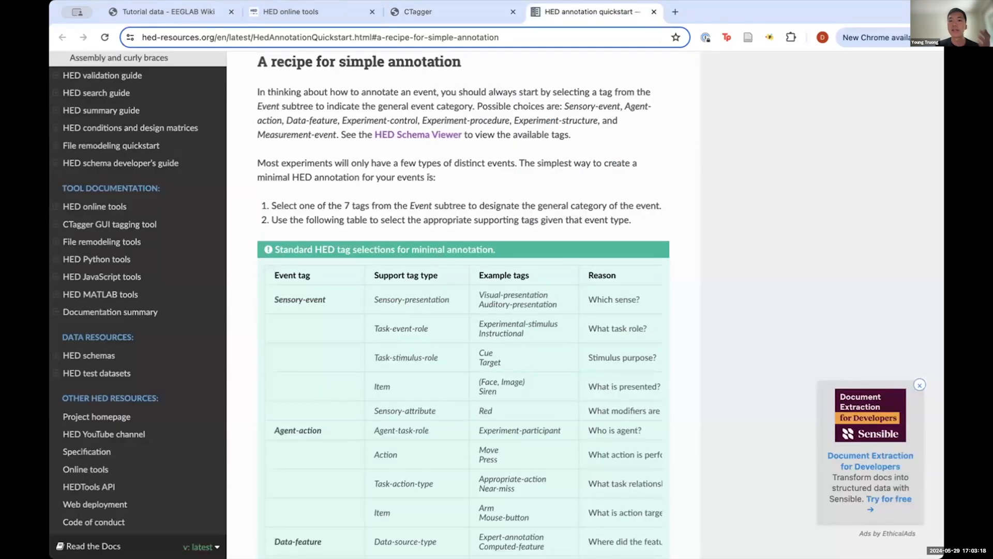
pyautogui.scroll(-3, 393, 231)
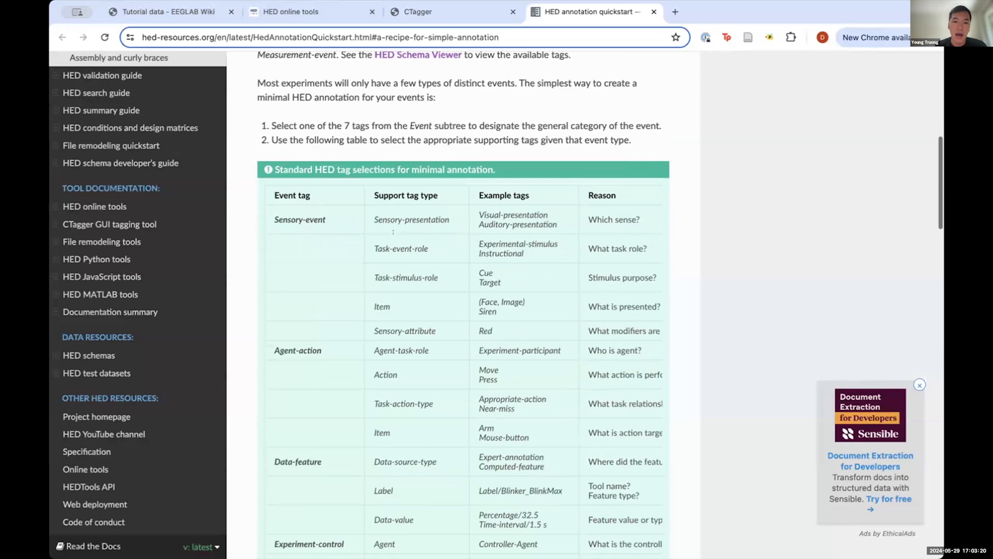
pyautogui.scroll(-3, 393, 232)
pyautogui.scroll(2, 344, 252)
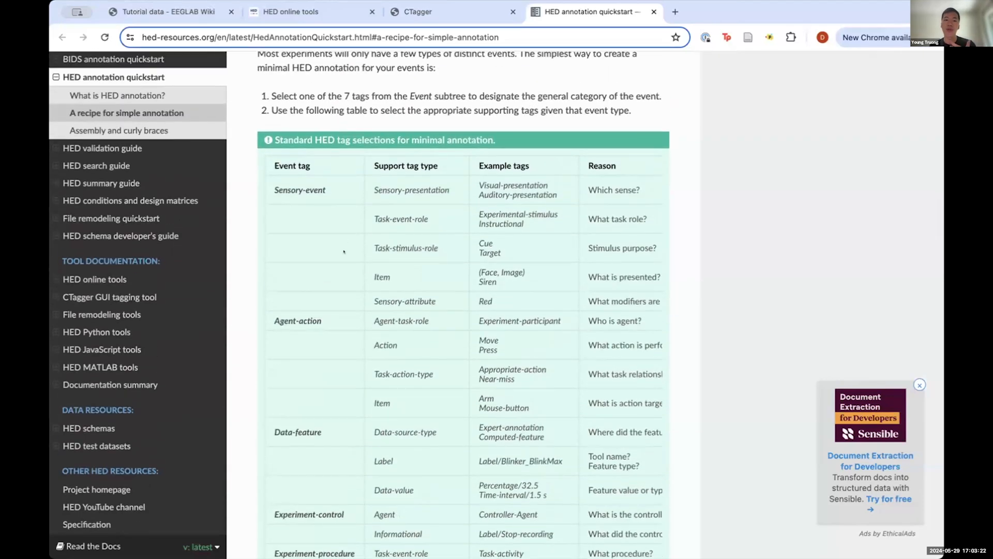
pyautogui.scroll(-2, 344, 252)
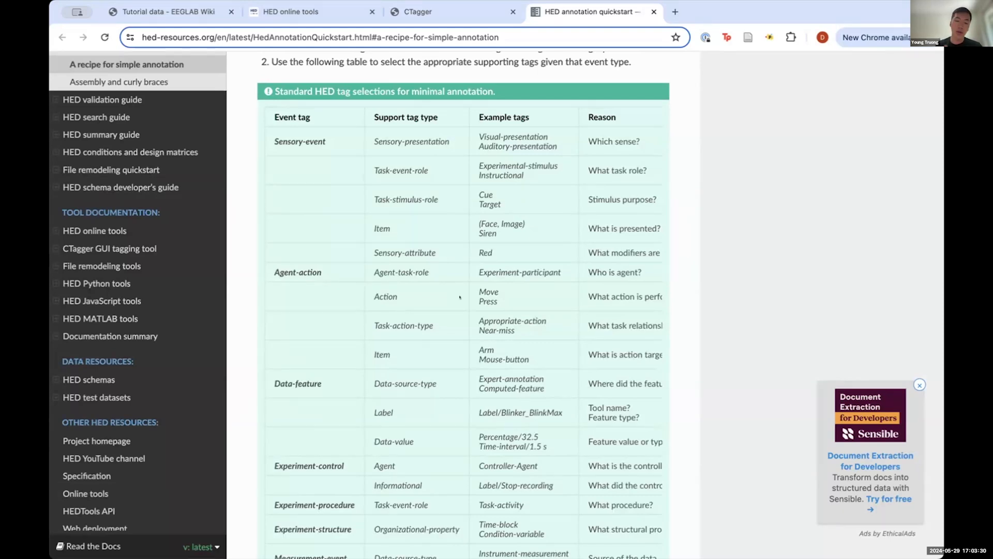
pyautogui.hscroll(3, 459, 297)
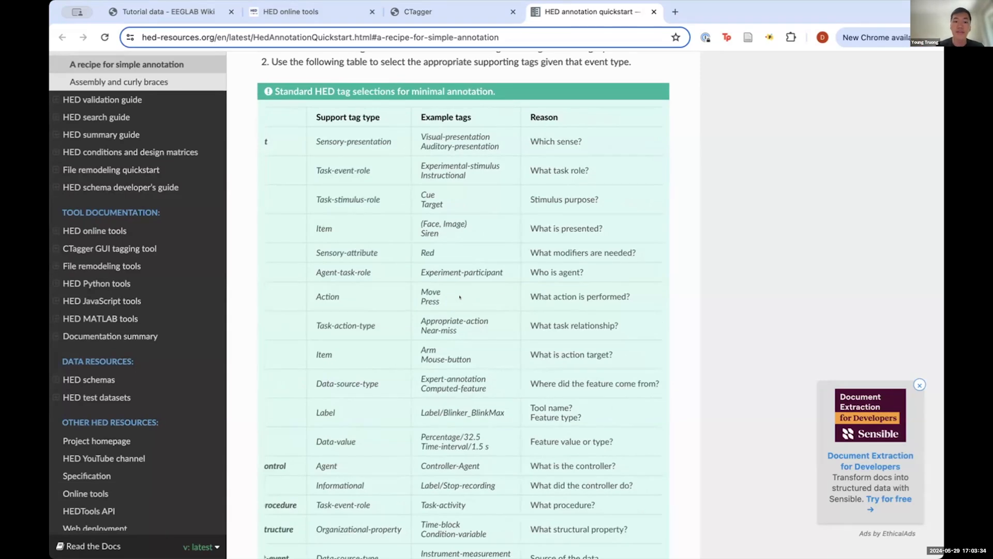
pyautogui.hscroll(-3, 459, 297)
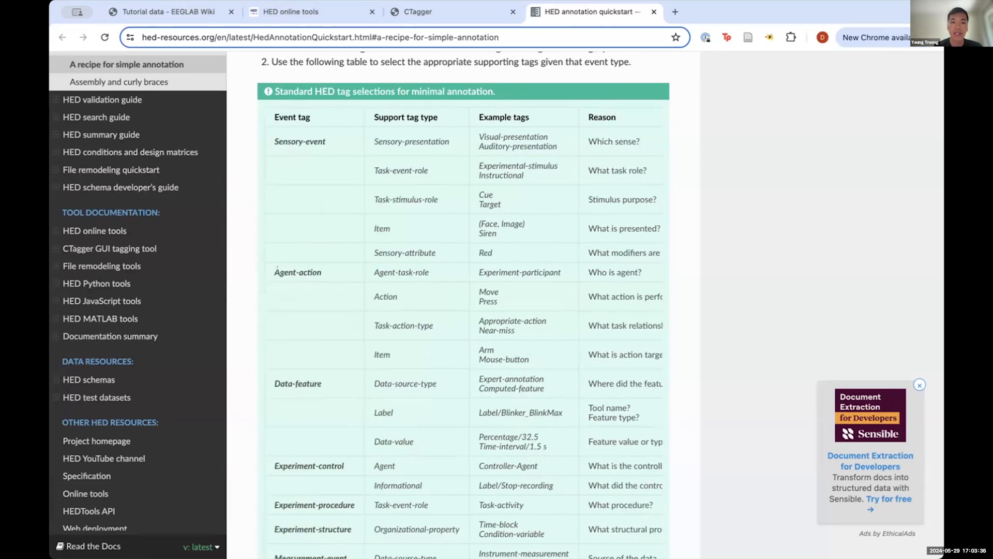
pyautogui.moveTo(277, 269); pyautogui.dragTo(324, 270)
pyautogui.click(373, 269)
pyautogui.scroll(-2, 373, 269)
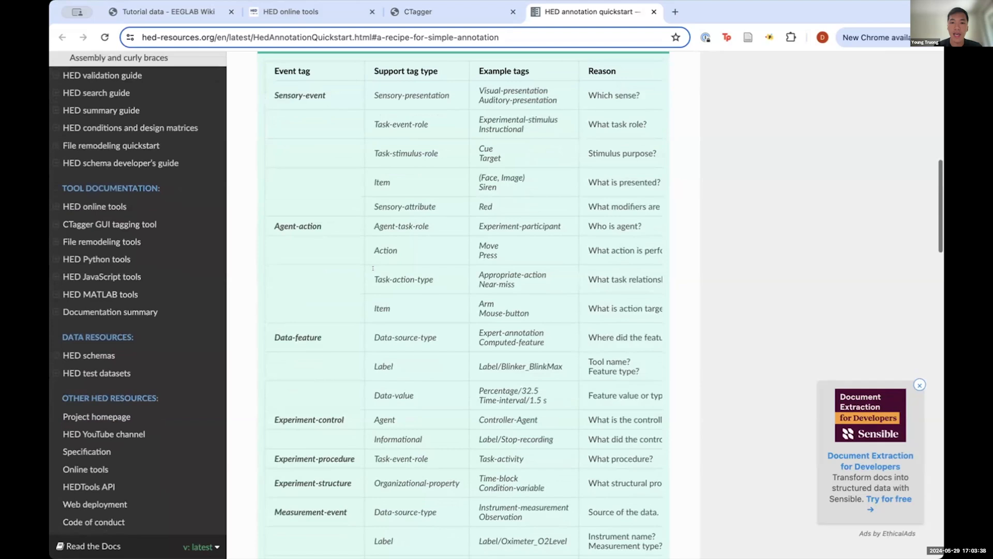
pyautogui.hscroll(3, 465, 243)
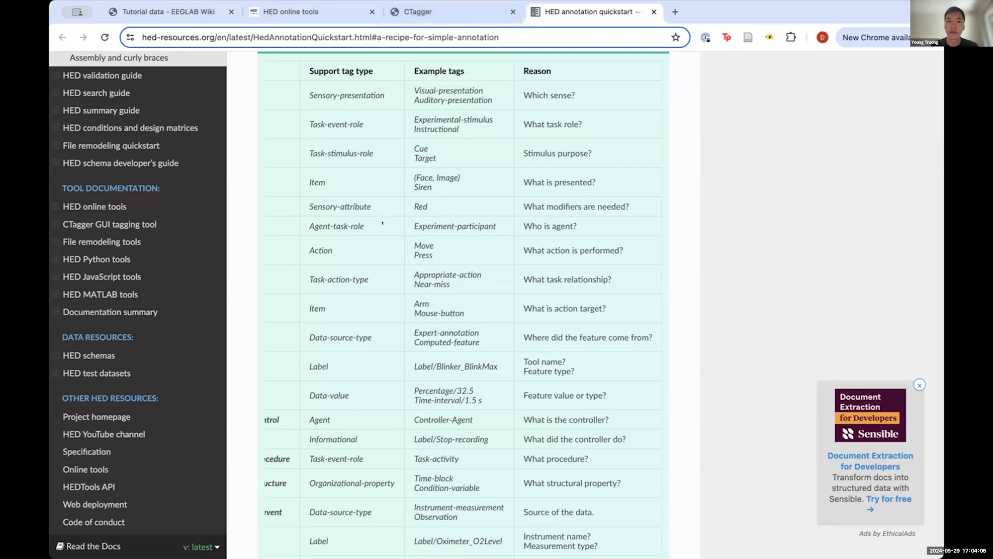
pyautogui.moveTo(372, 224); pyautogui.dragTo(299, 224)
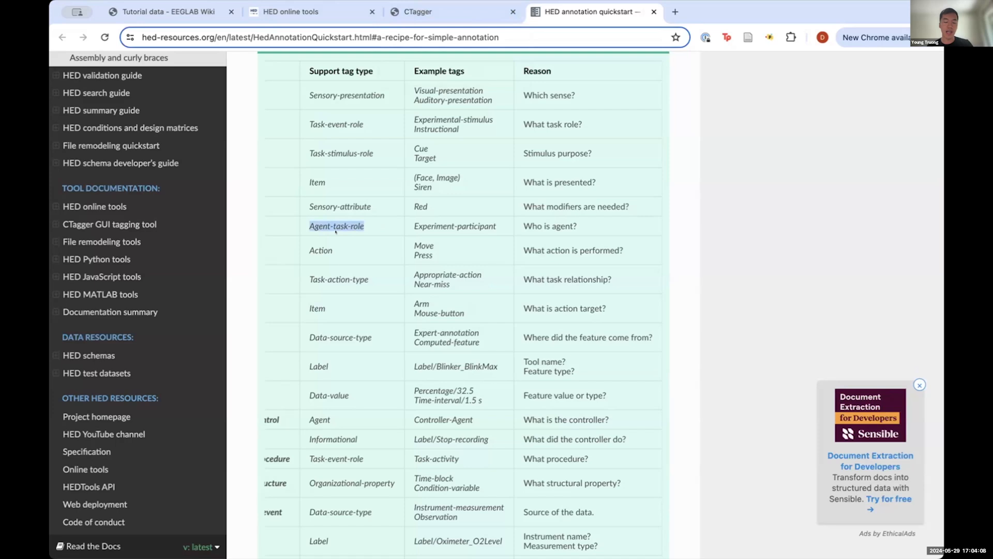
# In CTagger, search the schema for Agent-task-role and add its Experiment-participant tag to the rt value's HED annotation
pyautogui.click(495, 11)
pyautogui.click(585, 88)
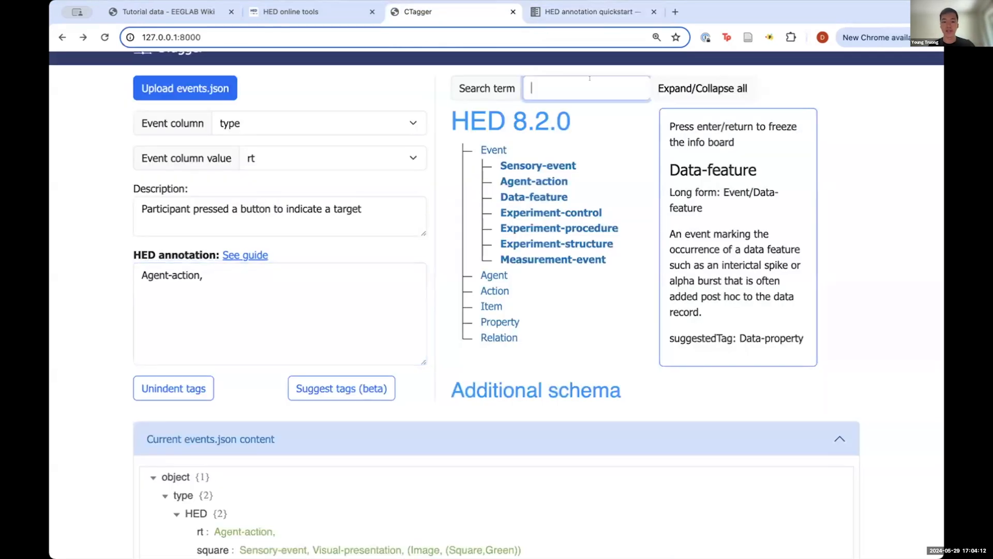
pyautogui.write('agent-ta')
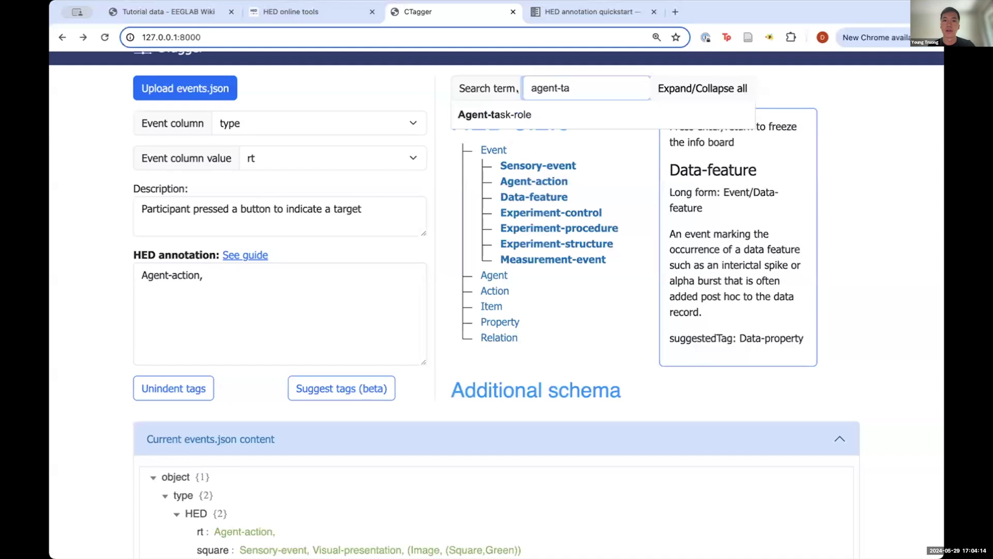
pyautogui.click(495, 109)
pyautogui.scroll(2, 547, 117)
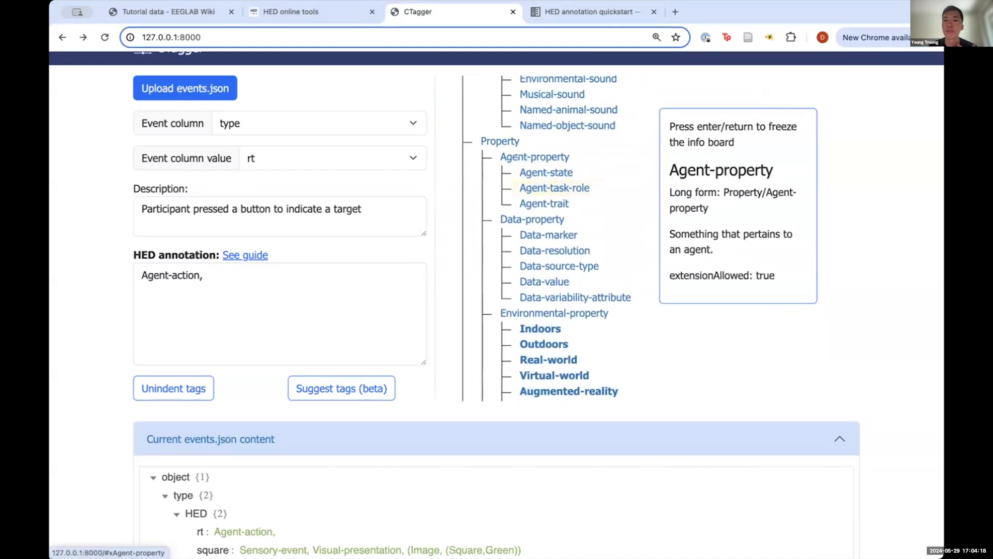
pyautogui.click(548, 189)
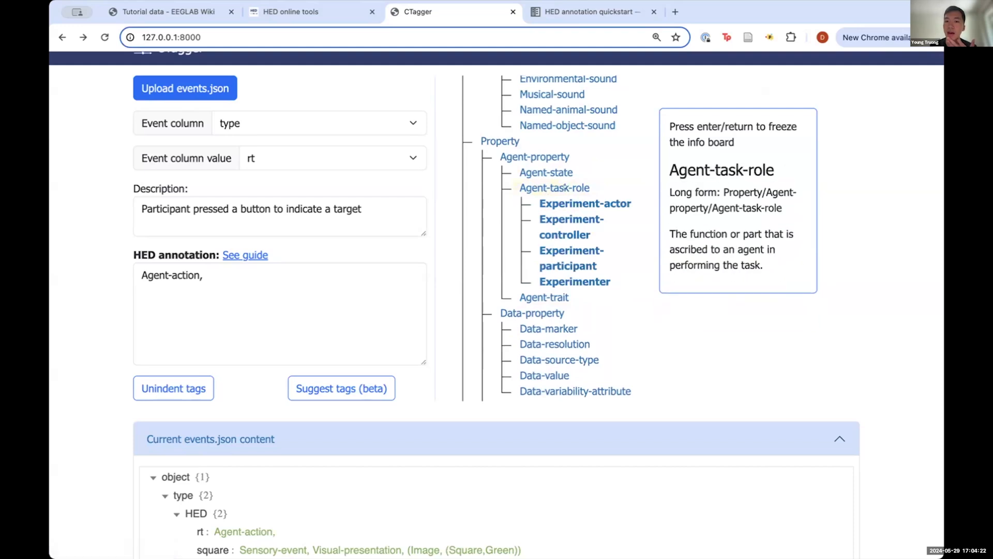
pyautogui.doubleClick(556, 262)
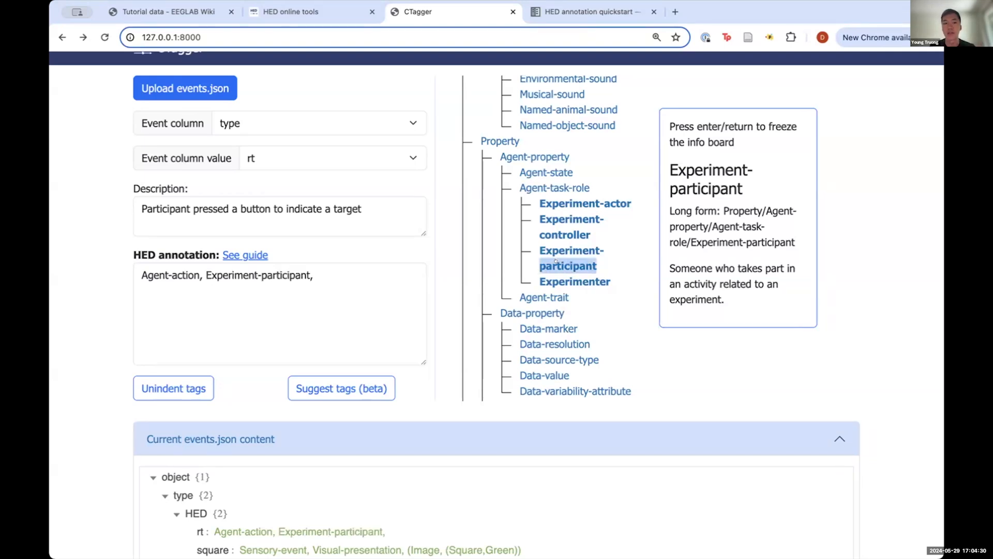
# Check the Action example tags in the quickstart guide's table, and in CTagger search the schema for press and add the Press tag to rt's annotation
pyautogui.click(583, 13)
pyautogui.click(505, 227)
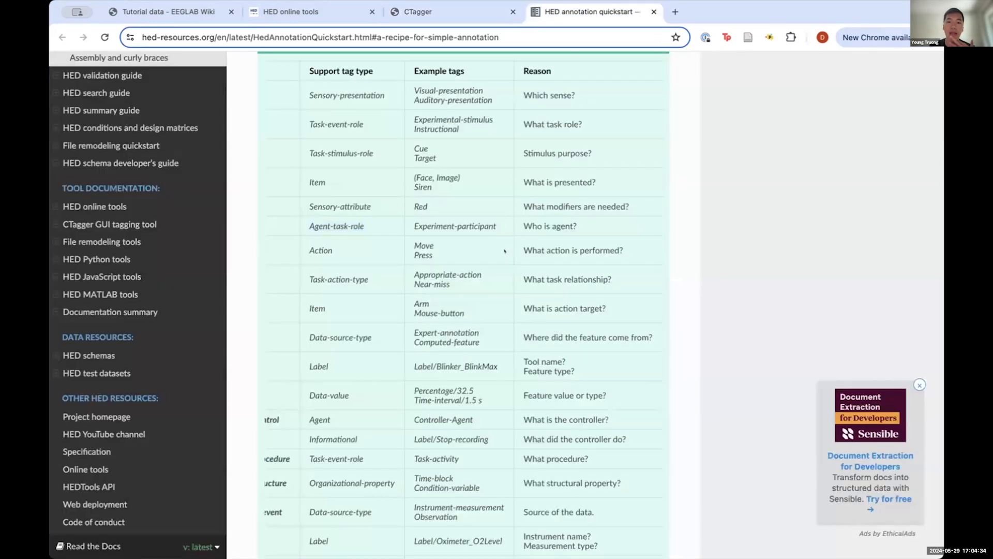
pyautogui.scroll(-1, 505, 251)
pyautogui.scroll(-1, 505, 251)
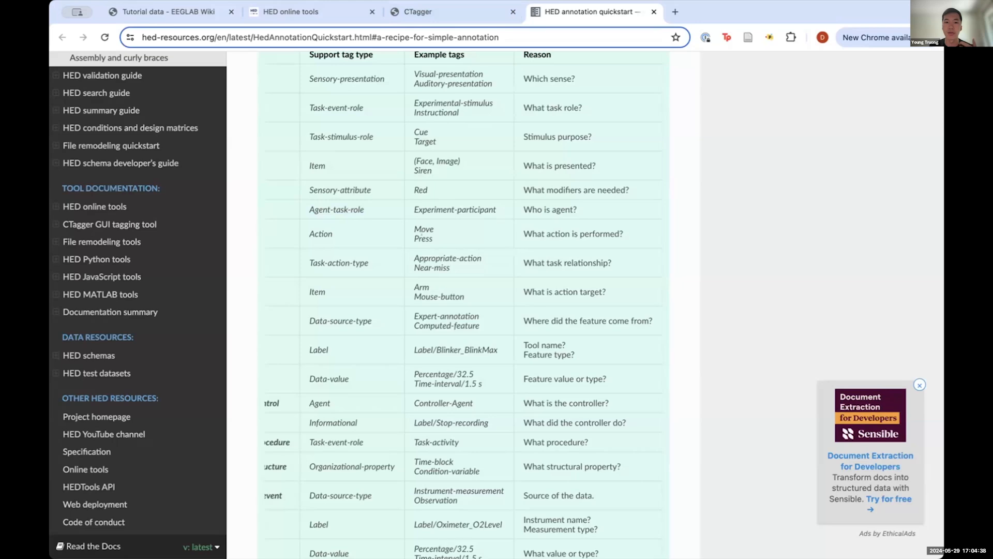
pyautogui.click(418, 11)
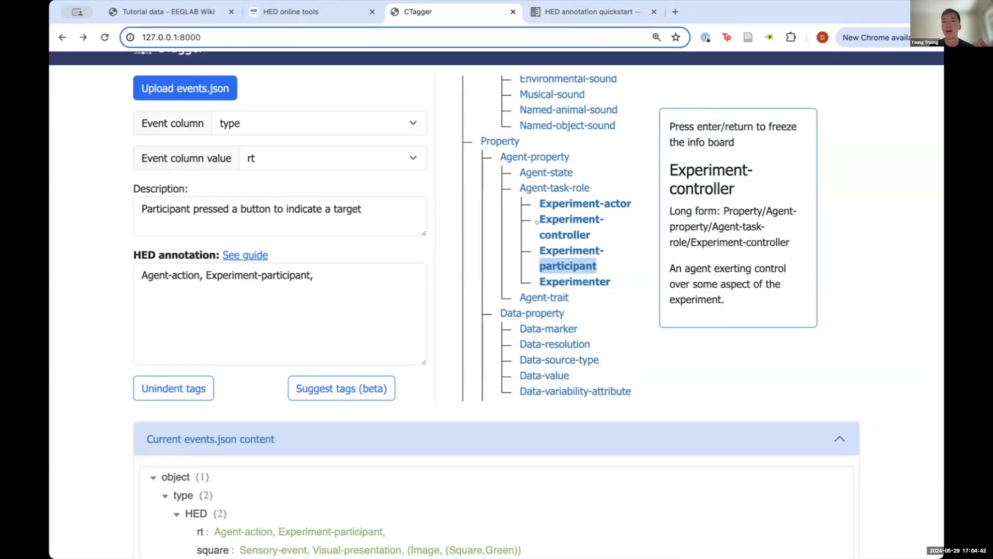
pyautogui.scroll(20, 541, 220)
pyautogui.click(609, 88)
pyautogui.hotkey('ctrl', 'a')
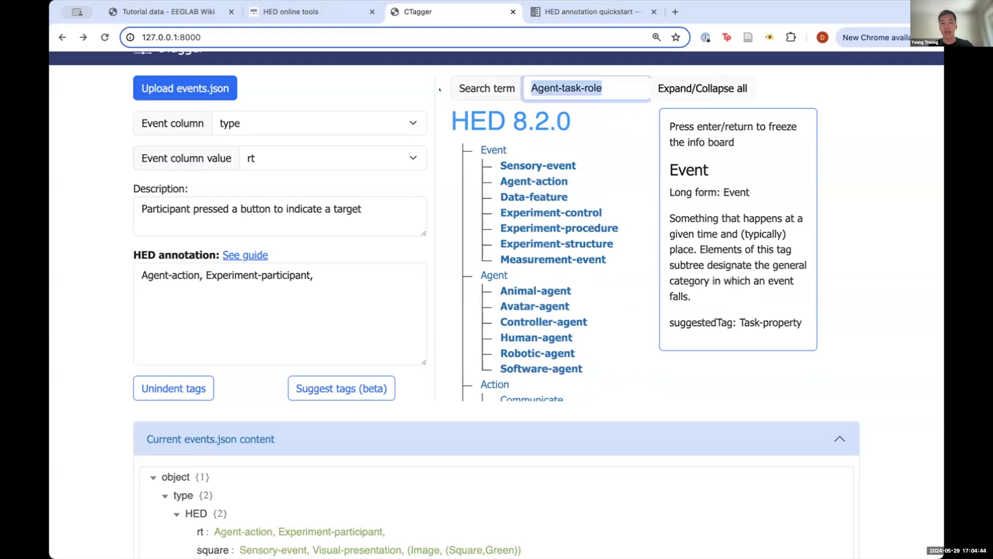
pyautogui.write('press')
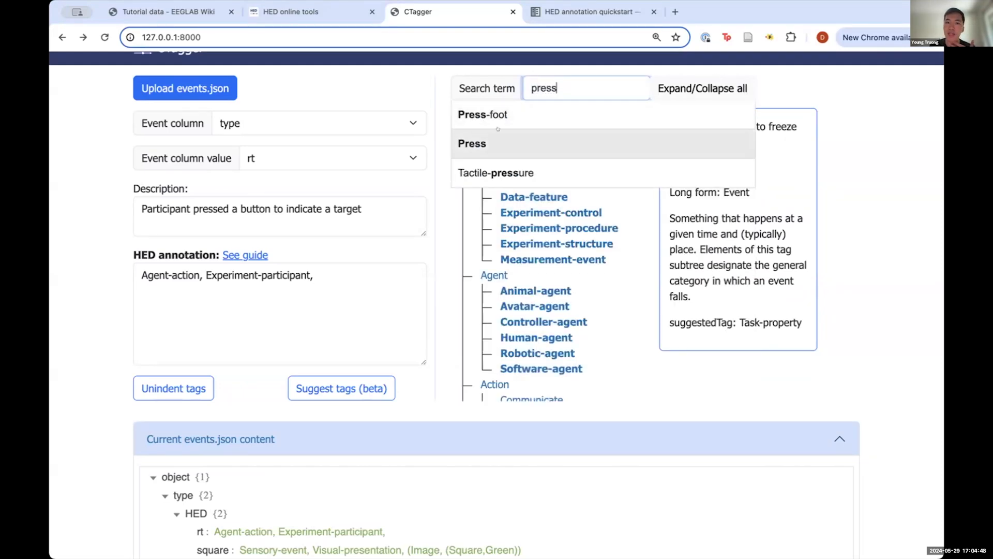
pyautogui.click(472, 141)
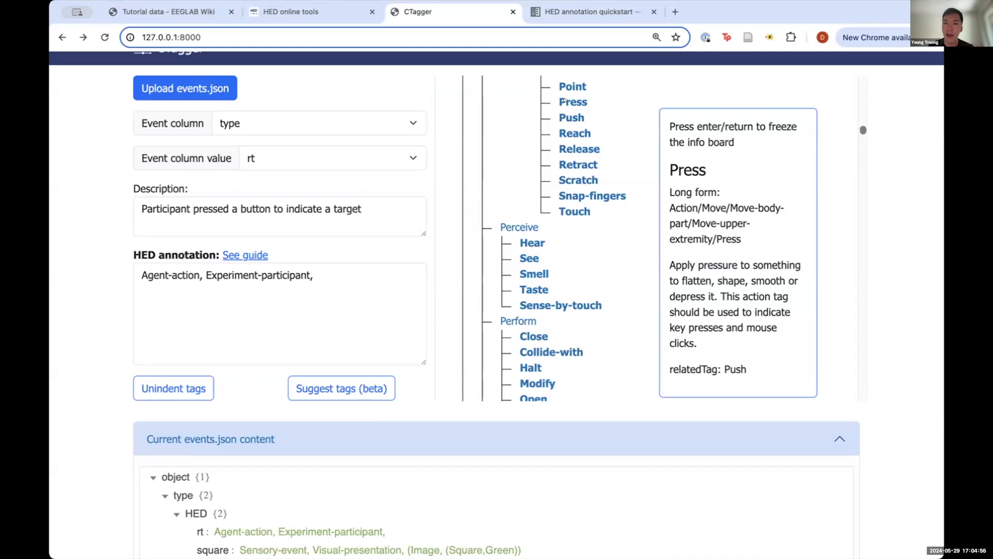
pyautogui.click(569, 101)
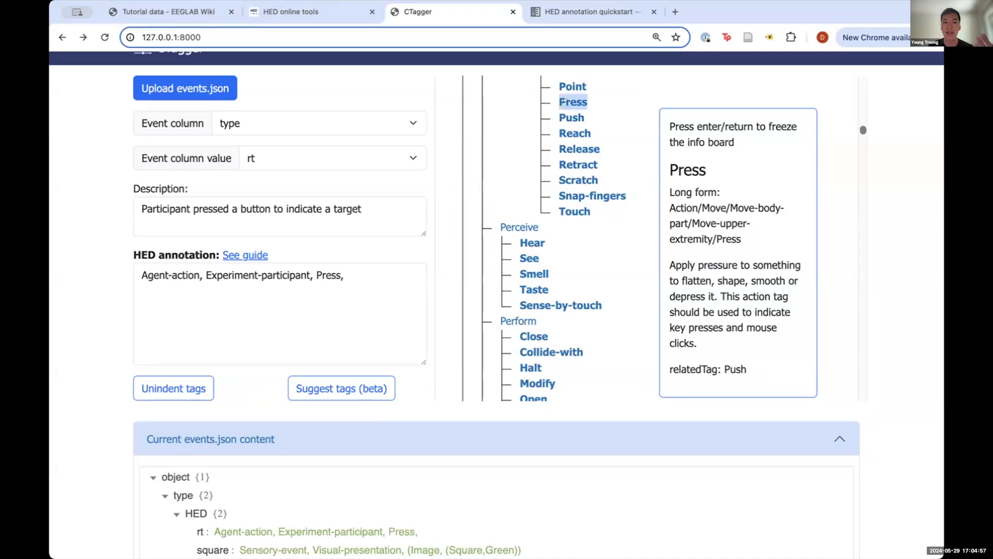
# Check the Item example tags in the guide's table, and in CTagger search the schema for button and add Mouse-button to rt's annotation
pyautogui.click(573, 14)
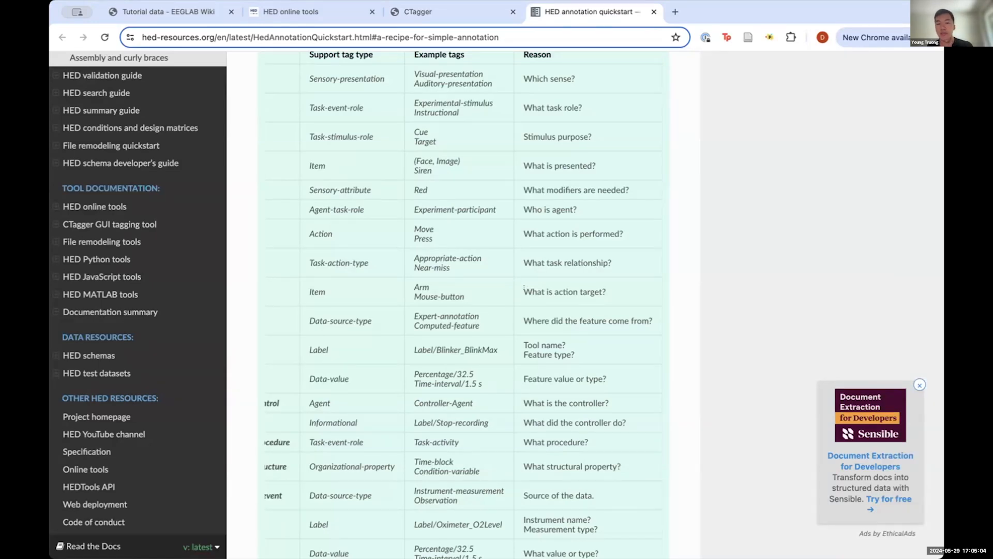
pyautogui.click(491, 11)
pyautogui.scroll(20, 527, 212)
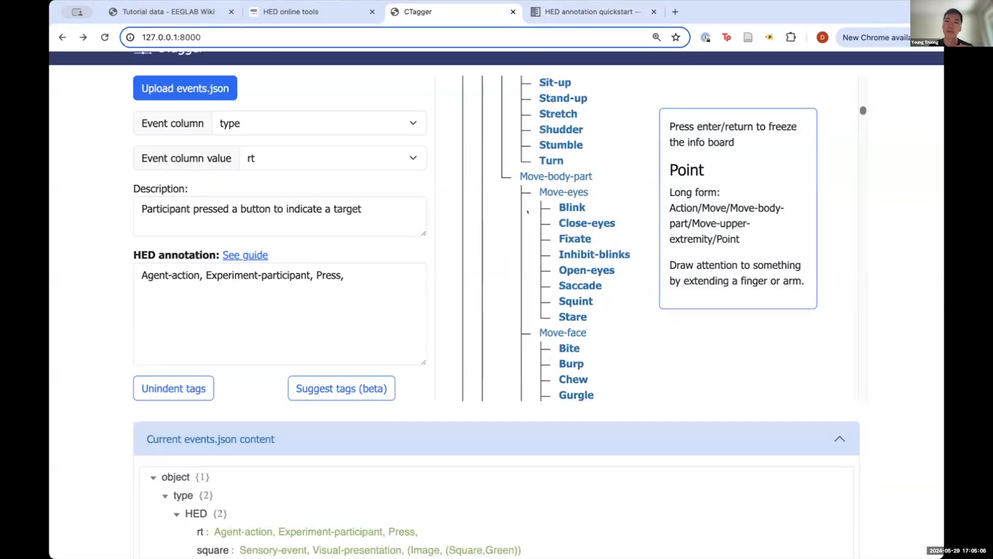
pyautogui.scroll(-1, 527, 212)
pyautogui.doubleClick(544, 111)
pyautogui.write('bu')
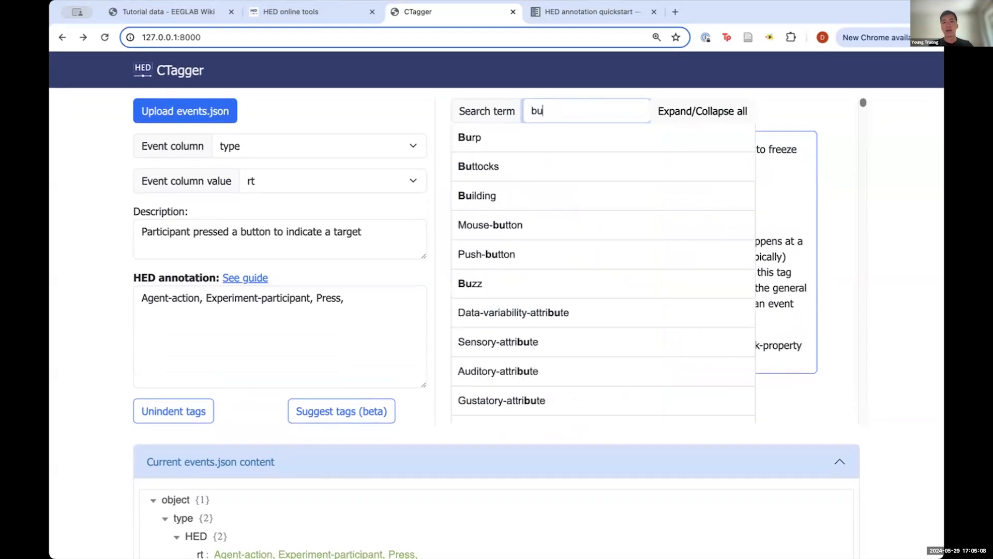
pyautogui.write('tto')
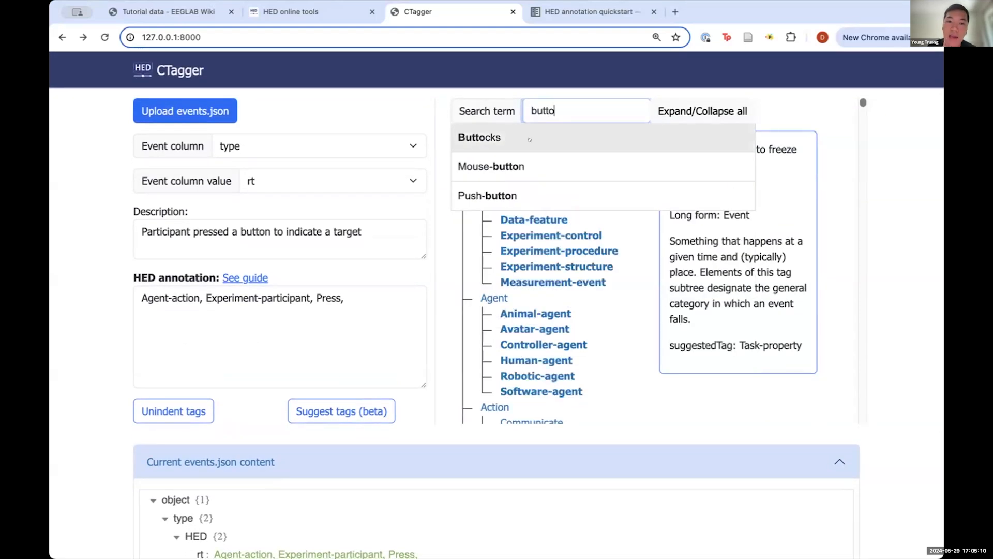
pyautogui.write('n')
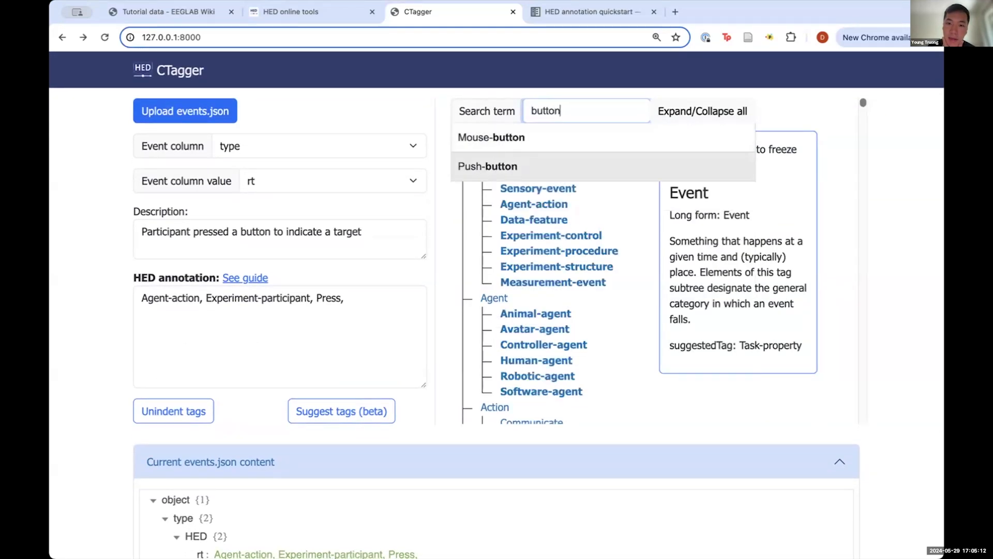
pyautogui.click(509, 138)
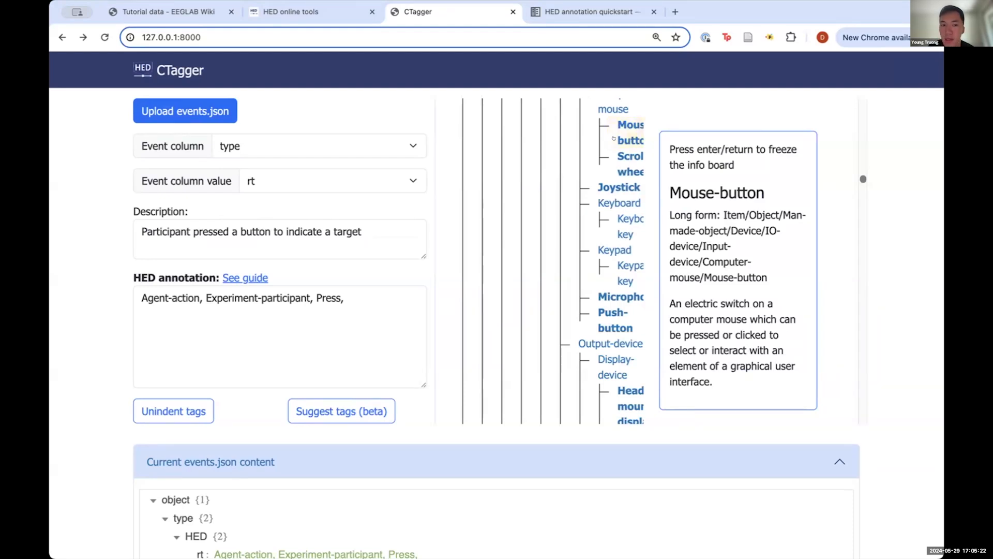
pyautogui.click(621, 138)
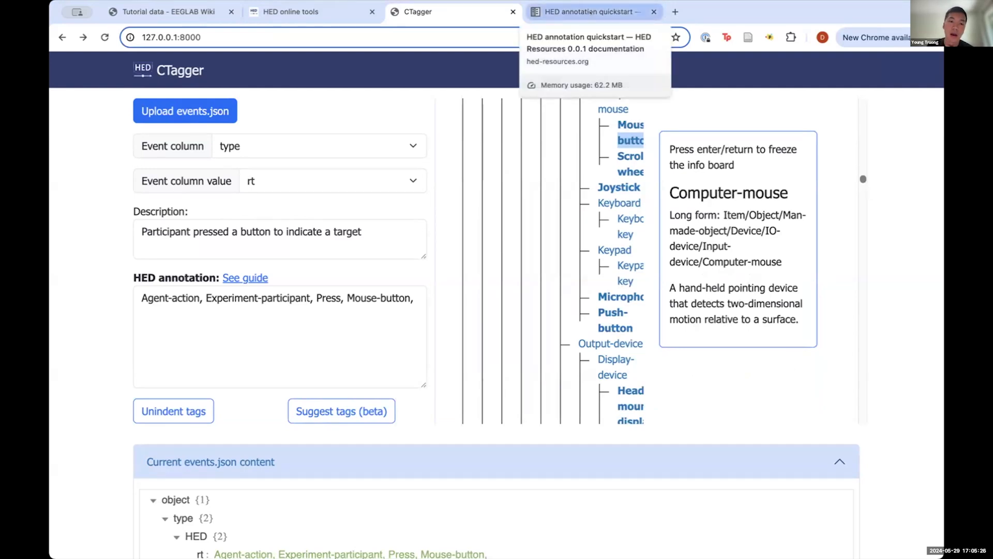
# Copy the Task-action-type term from the guide's table, look it up in the CTagger schema, and expand it to examine its tags
pyautogui.click(590, 11)
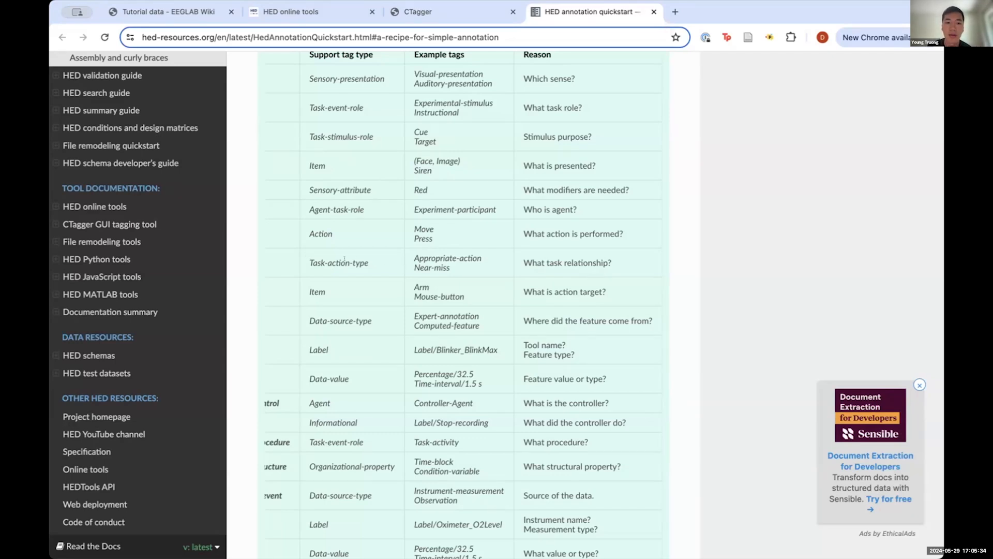
pyautogui.moveTo(306, 259); pyautogui.dragTo(372, 262)
pyautogui.hotkey('ctrl', 'c')
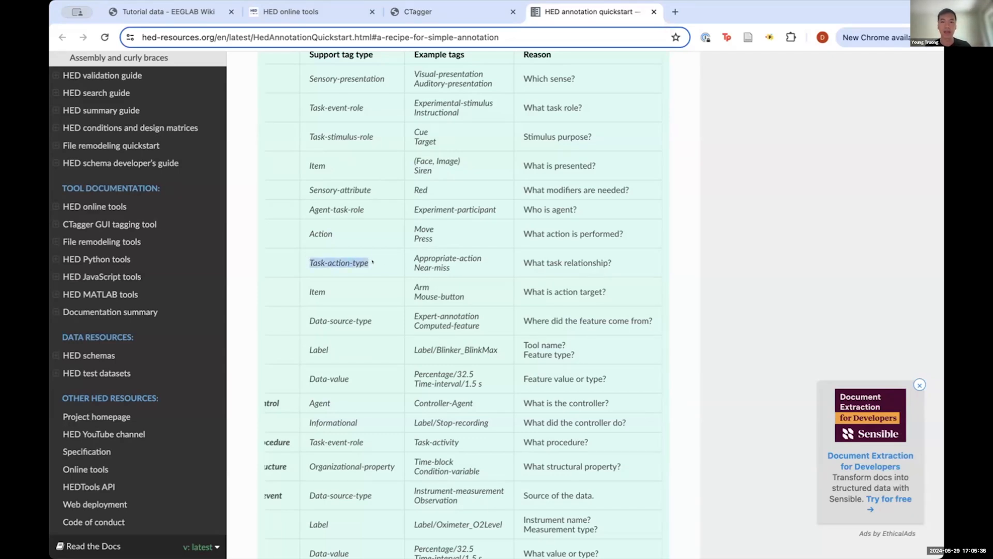
pyautogui.click(481, 12)
pyautogui.scroll(15, 575, 222)
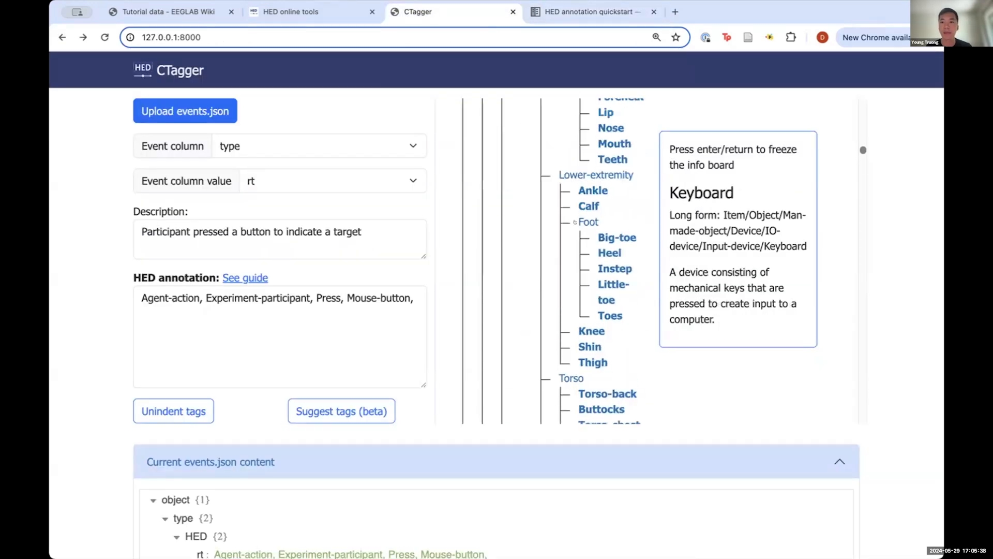
pyautogui.scroll(10, 575, 222)
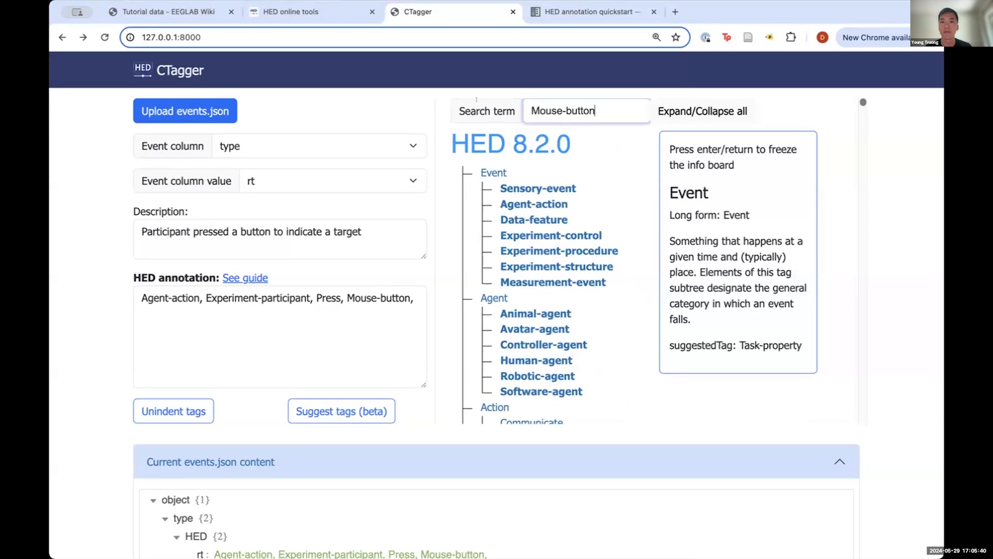
pyautogui.moveTo(595, 110); pyautogui.dragTo(432, 106)
pyautogui.hotkey('ctrl', 'v')
pyautogui.click(557, 136)
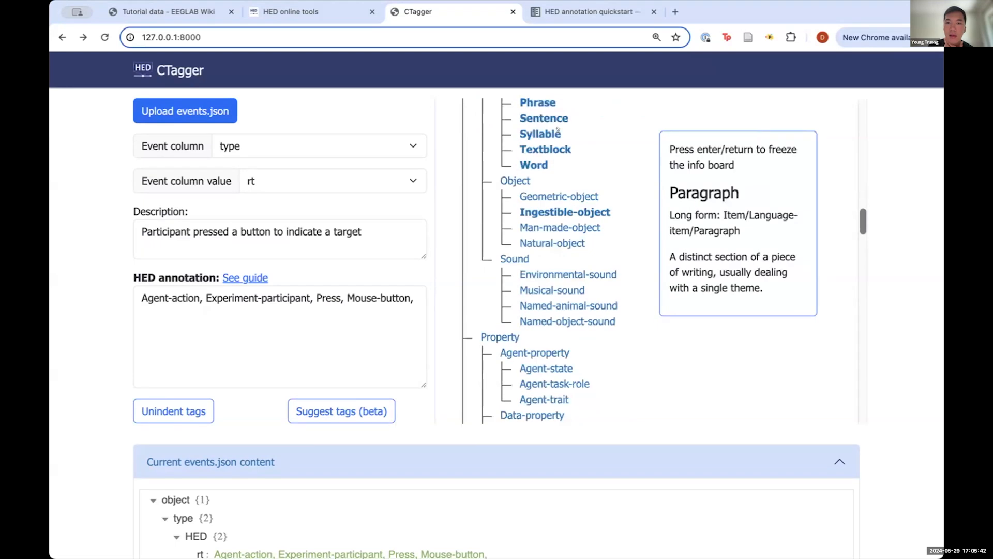
pyautogui.scroll(3, 557, 126)
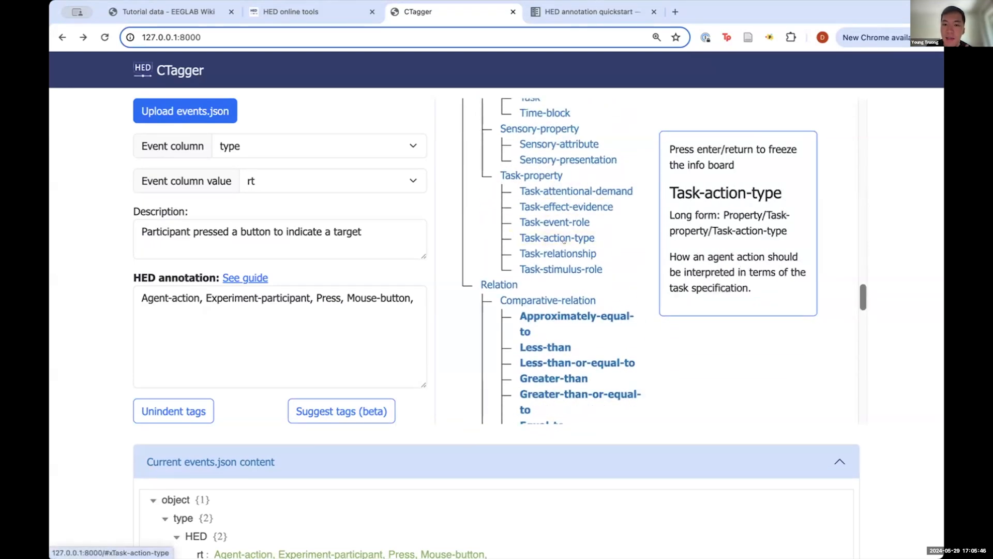
pyautogui.click(556, 236)
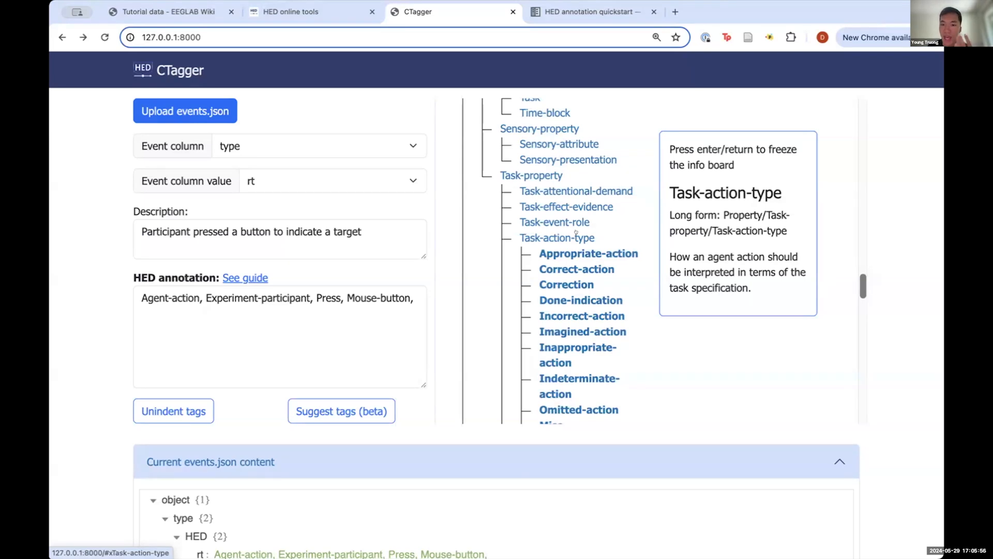
pyautogui.scroll(-3, 575, 232)
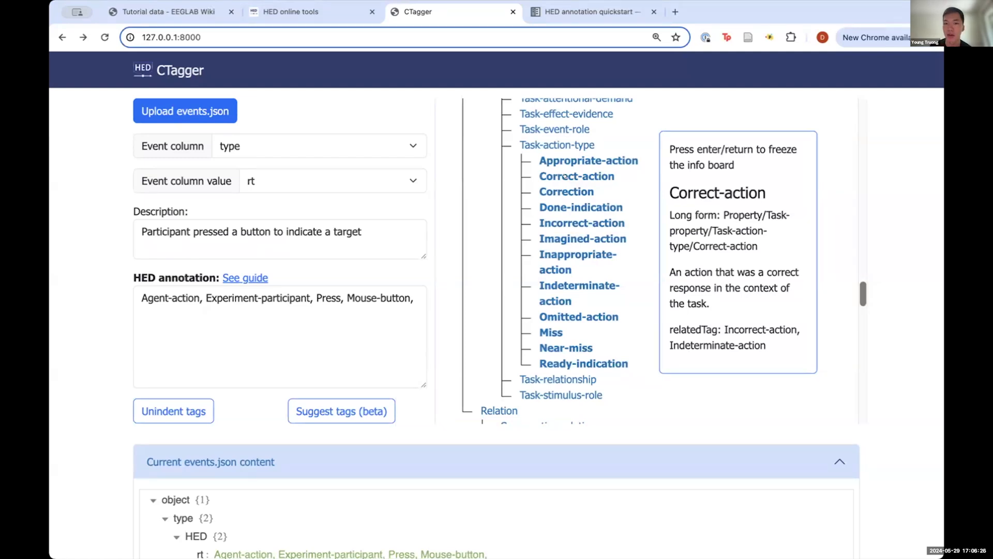
# Expand Task-event-role in the schema and add its Participant-response tag to the rt value's HED annotation
pyautogui.click(546, 129)
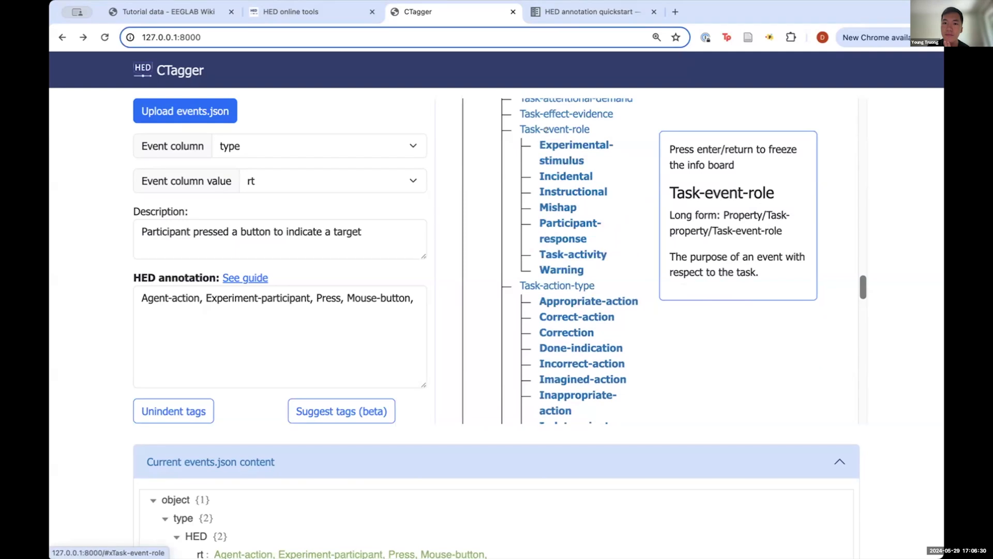
pyautogui.scroll(2, 564, 190)
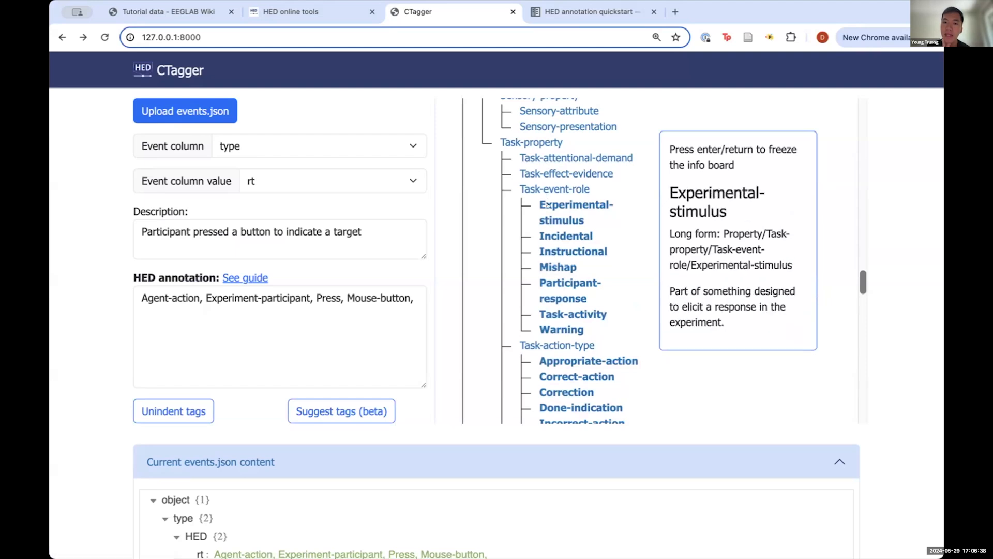
pyautogui.doubleClick(555, 280)
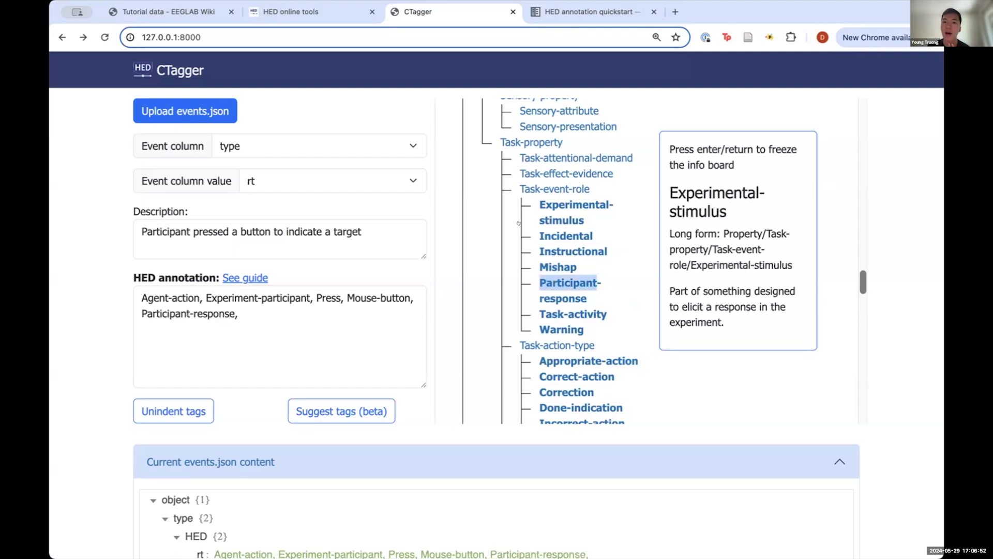
# Review the guide's event tag table, and in CTagger remove the rt annotation's trailing comma and group the button press tags as (Press, Mouse-button)
pyautogui.click(571, 11)
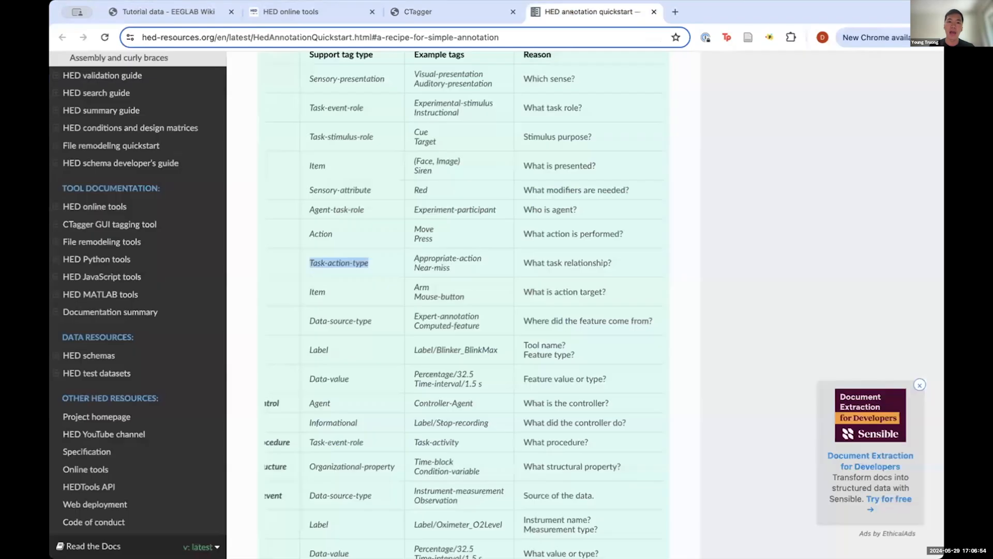
pyautogui.click(365, 308)
pyautogui.hscroll(-3, 365, 308)
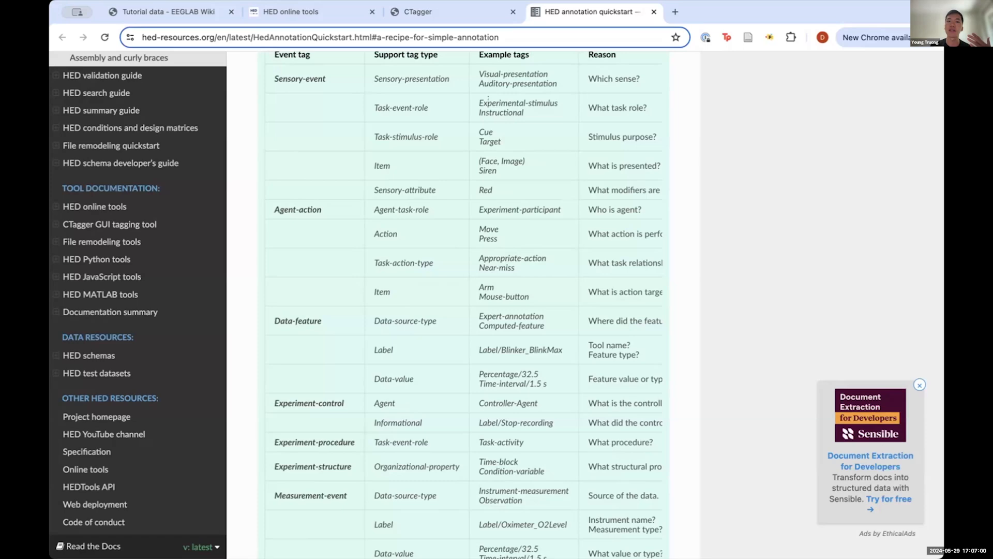
pyautogui.click(488, 13)
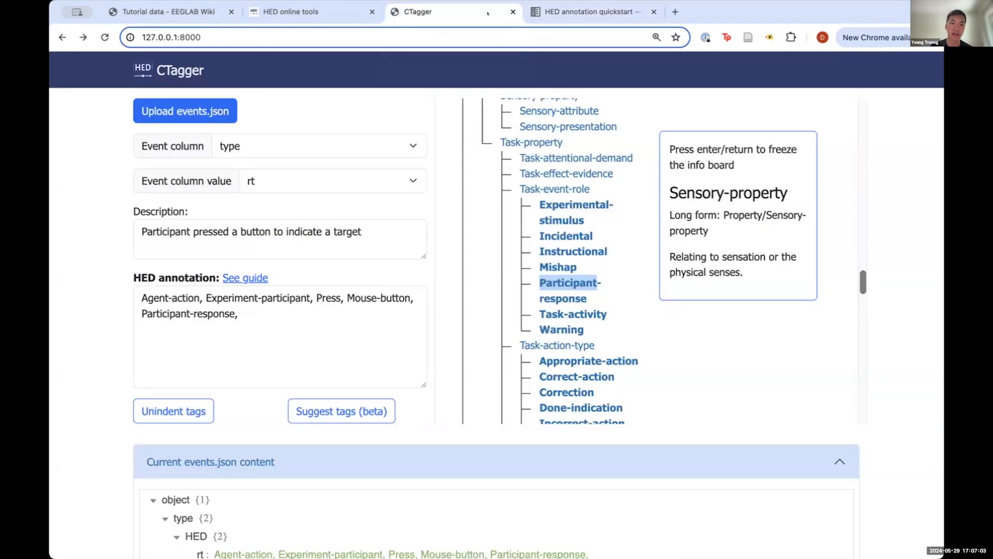
pyautogui.click(288, 305)
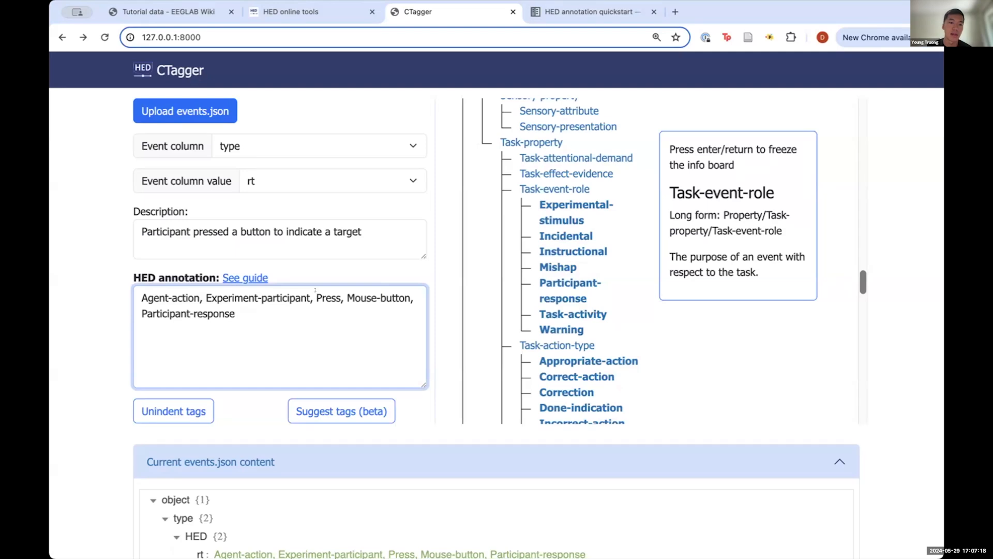
pyautogui.click(316, 291)
pyautogui.write('(')
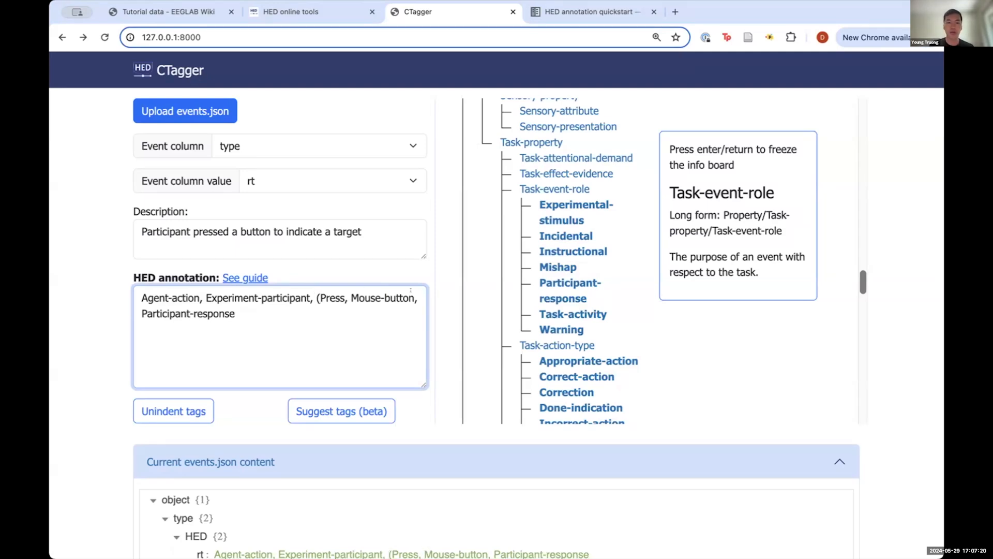
pyautogui.click(414, 298)
pyautogui.write(')')
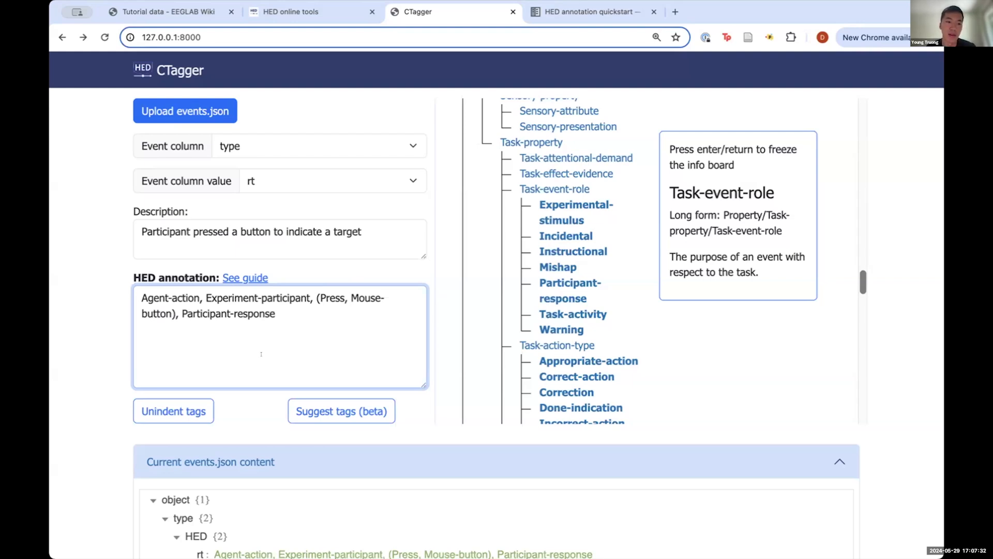
# Validate the events.json content, and validate it again with the rt annotation's last tag deliberately shortened to Participant-respon
pyautogui.scroll(-4, 306, 355)
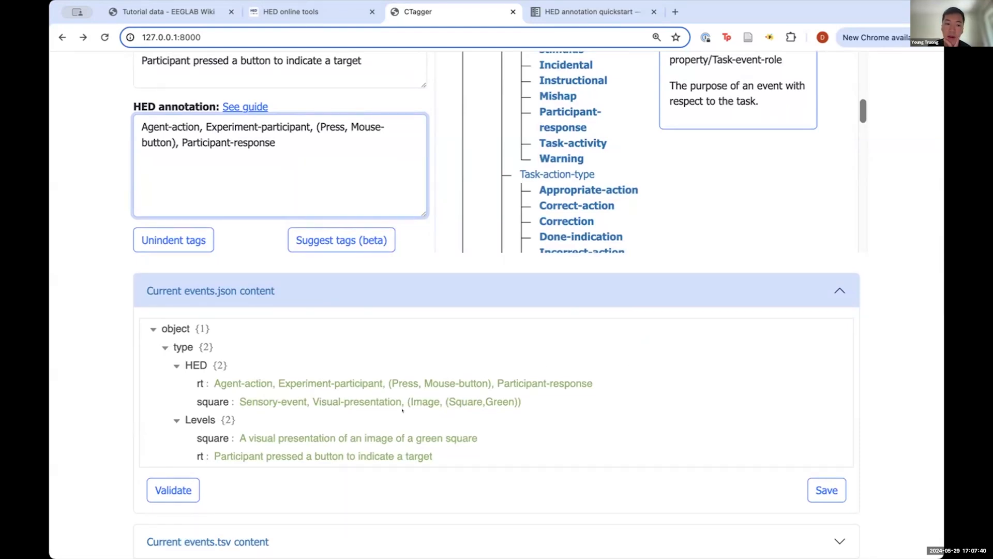
pyautogui.click(158, 490)
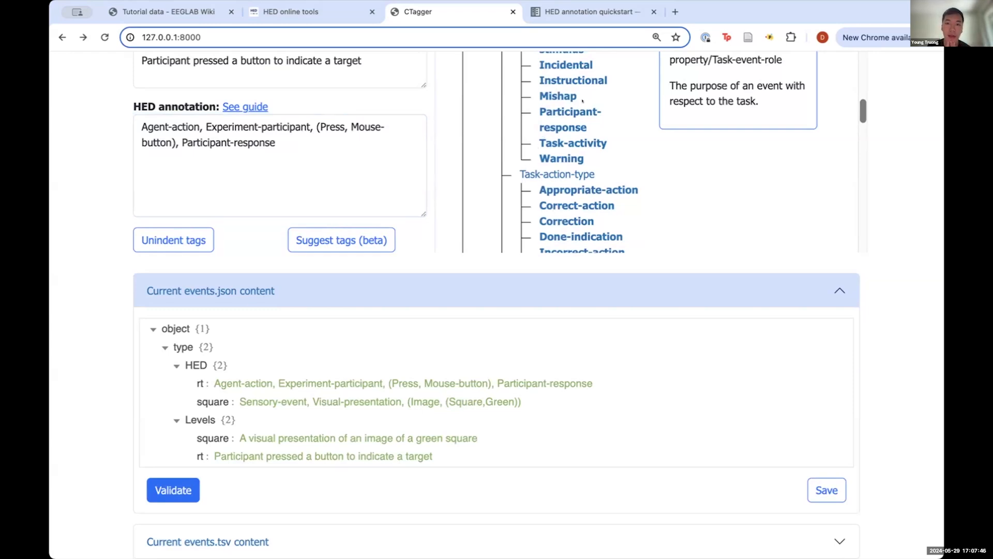
pyautogui.click(321, 147)
pyautogui.press('BackSpace')
pyautogui.press('BackSpace')
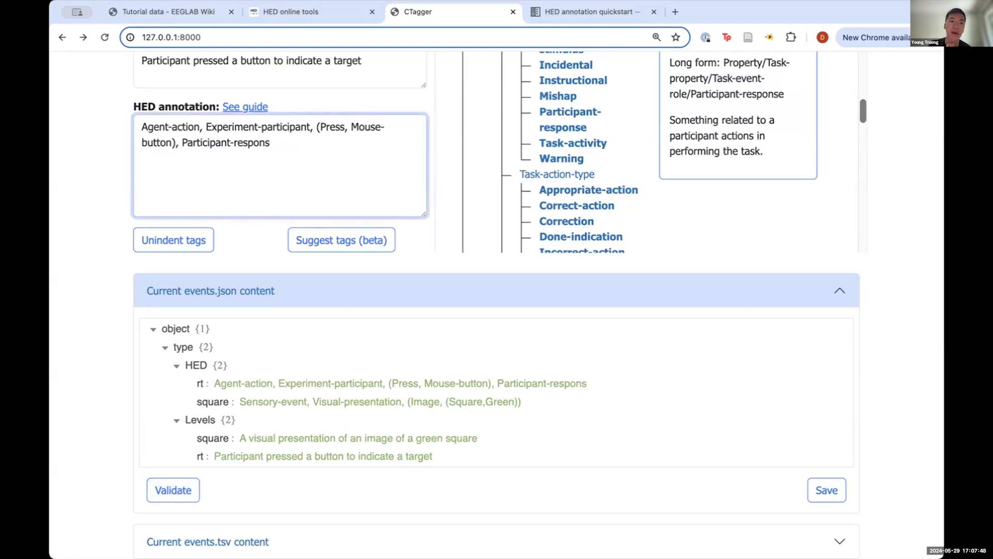
pyautogui.click(166, 480)
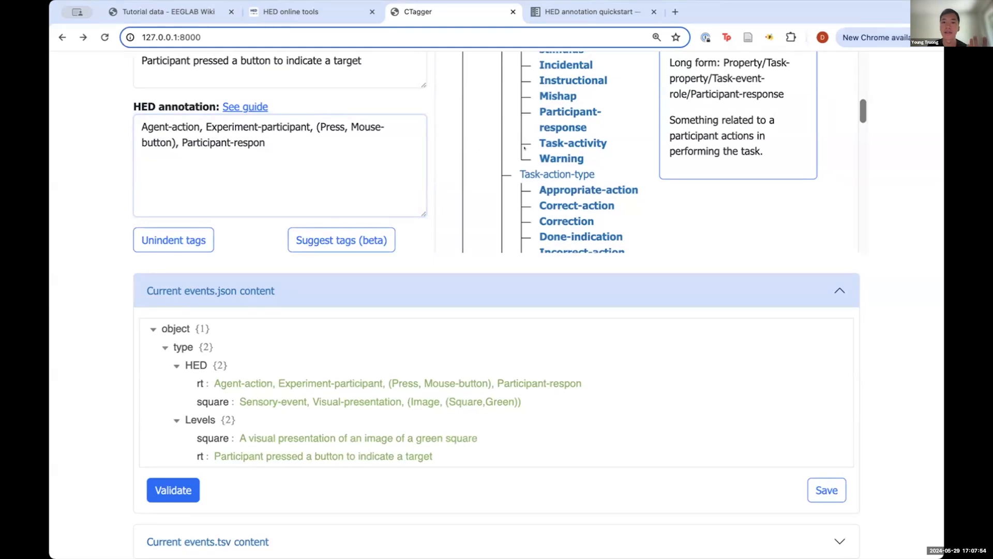
# Complete the last tag of the rt annotation as Participant-response and save the events.json content
pyautogui.click(334, 164)
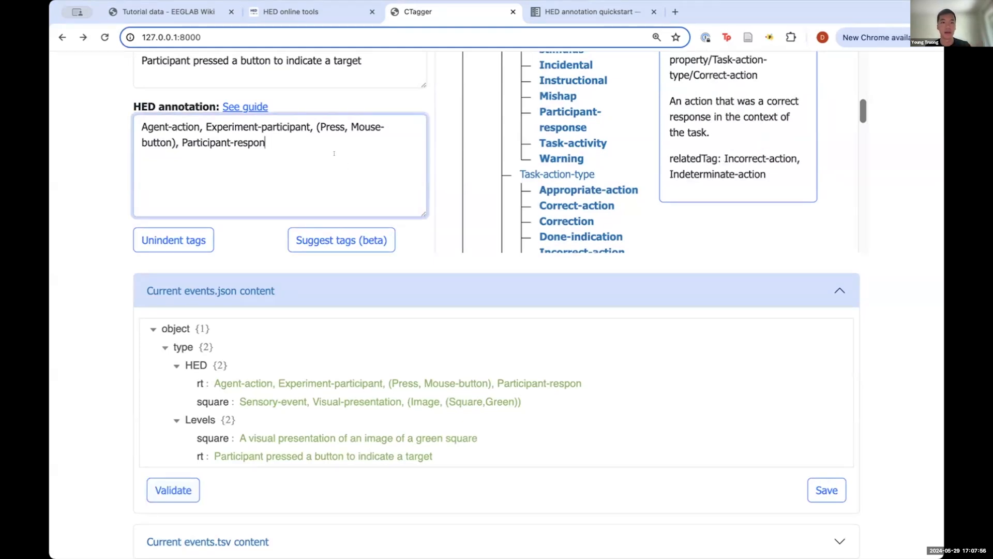
pyautogui.write('se')
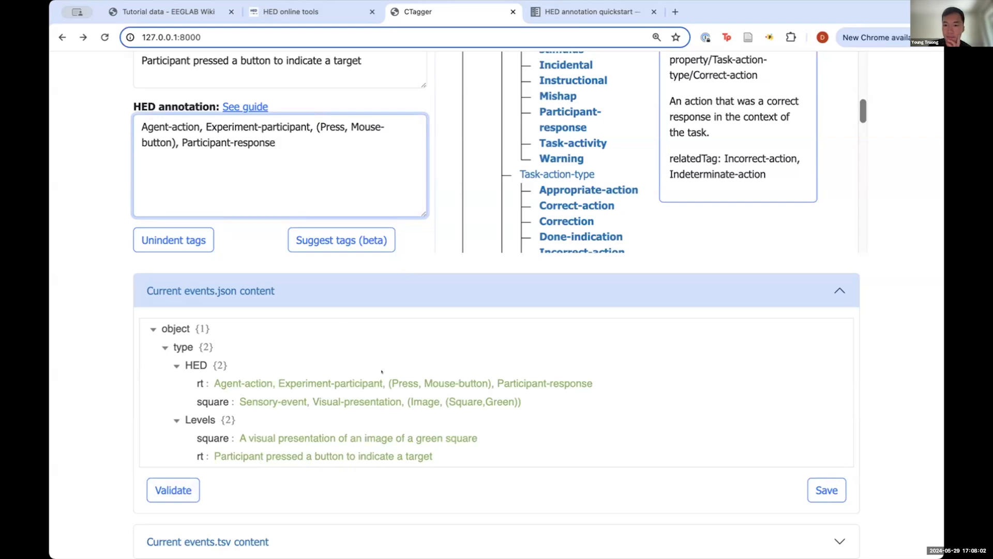
pyautogui.scroll(1, 431, 260)
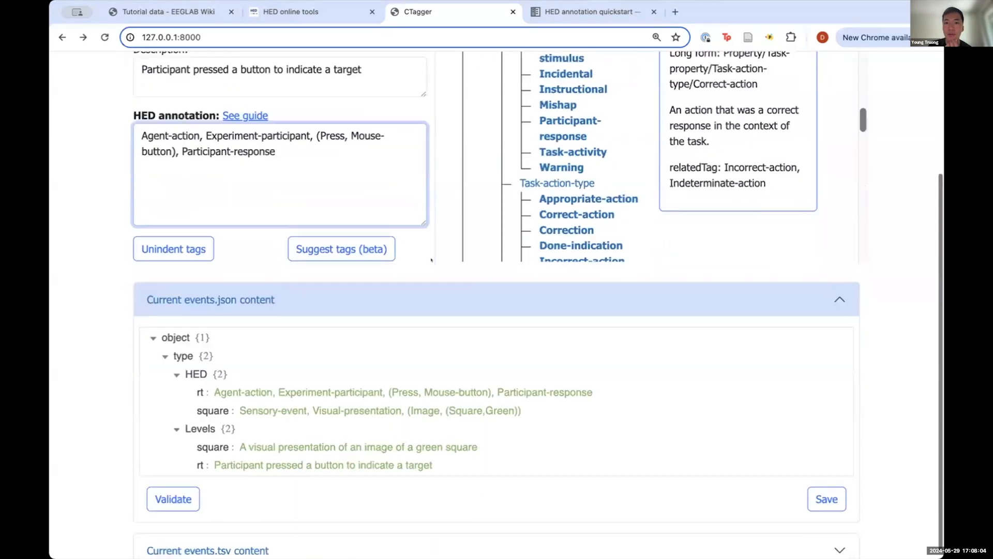
pyautogui.scroll(-1, 432, 261)
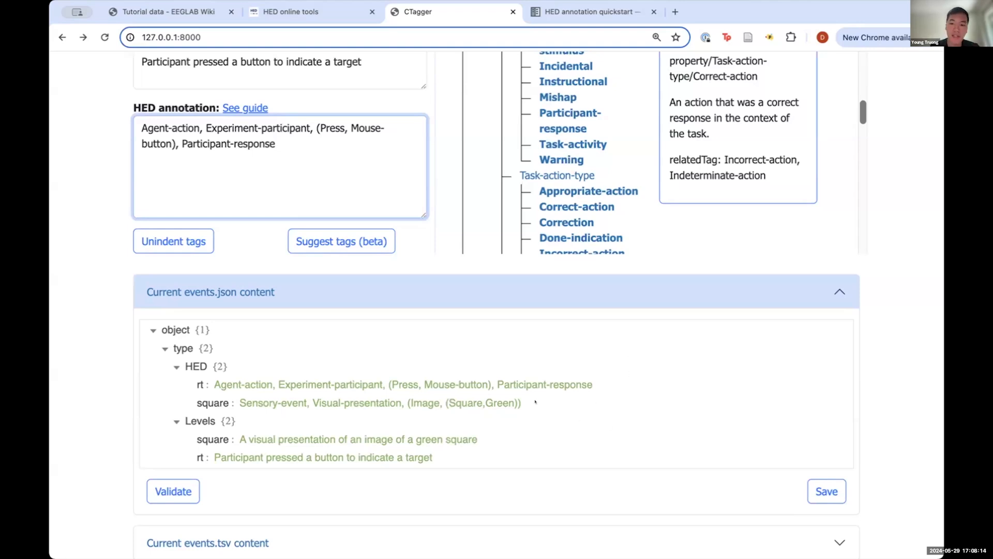
pyautogui.click(826, 491)
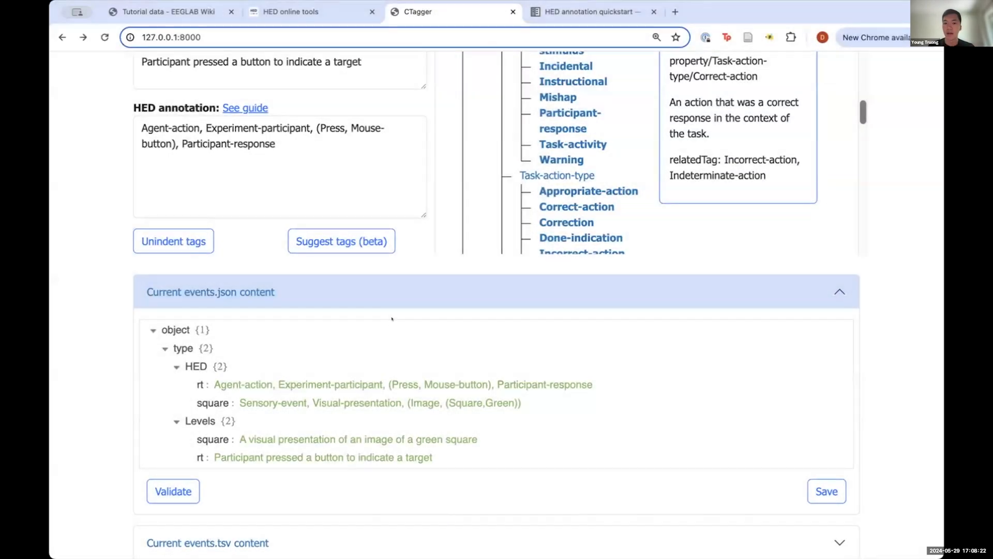
# Expand the current events.tsv content section and upload the events.tsv file
pyautogui.click(223, 537)
pyautogui.scroll(-3, 223, 533)
pyautogui.scroll(-2, 233, 448)
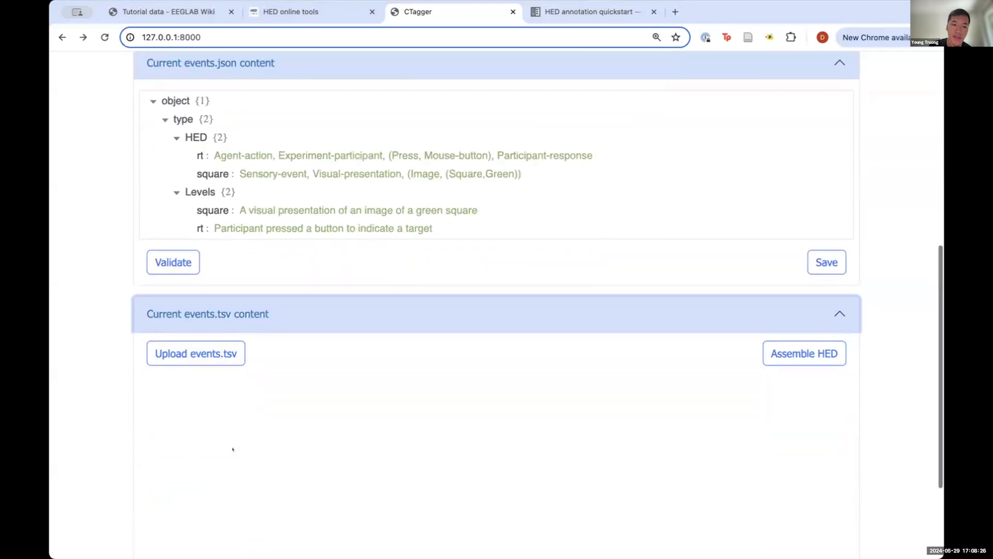
pyautogui.click(207, 353)
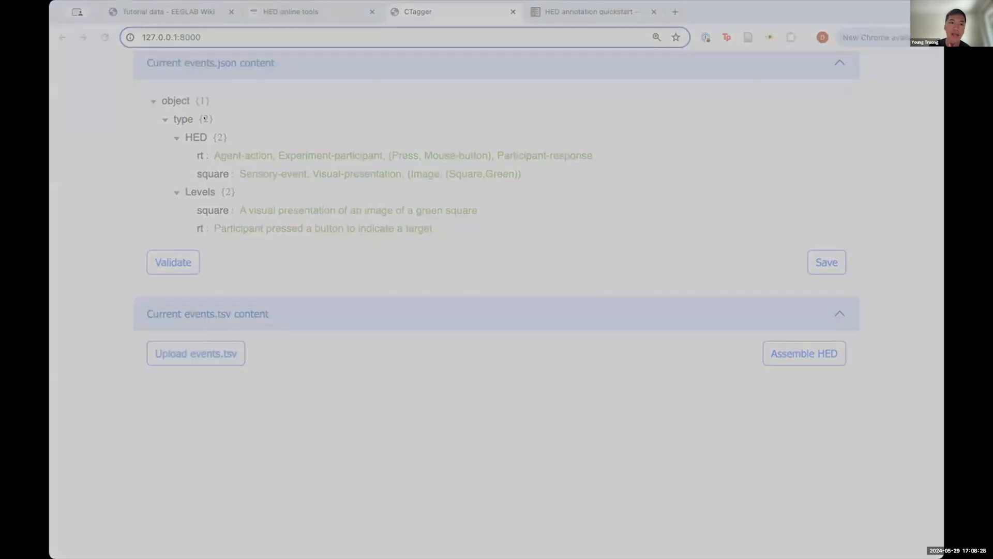
pyautogui.doubleClick(401, 316)
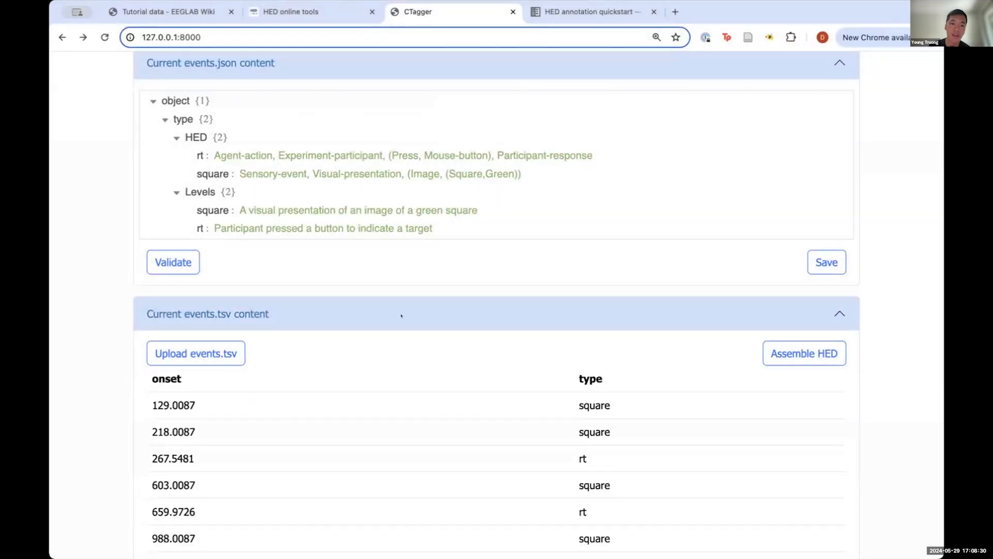
# Assemble the HED annotations for the uploaded events.tsv rows
pyautogui.scroll(-1, 401, 316)
pyautogui.scroll(1, 402, 316)
pyautogui.scroll(-2, 120, 309)
pyautogui.click(792, 260)
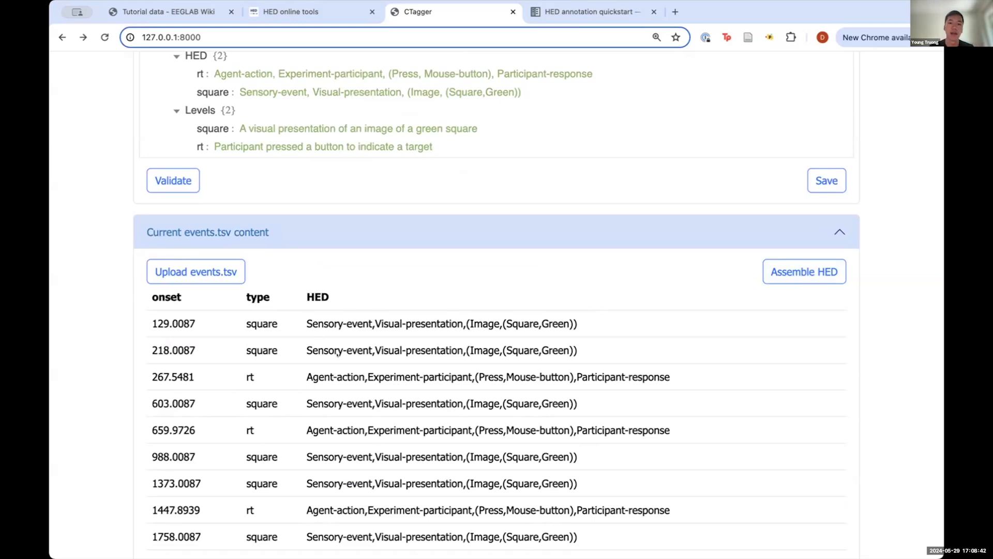
# Examine the assembled HED strings for the square and rt events throughout the events.tsv table
pyautogui.scroll(-2, 92, 356)
pyautogui.scroll(2, 92, 356)
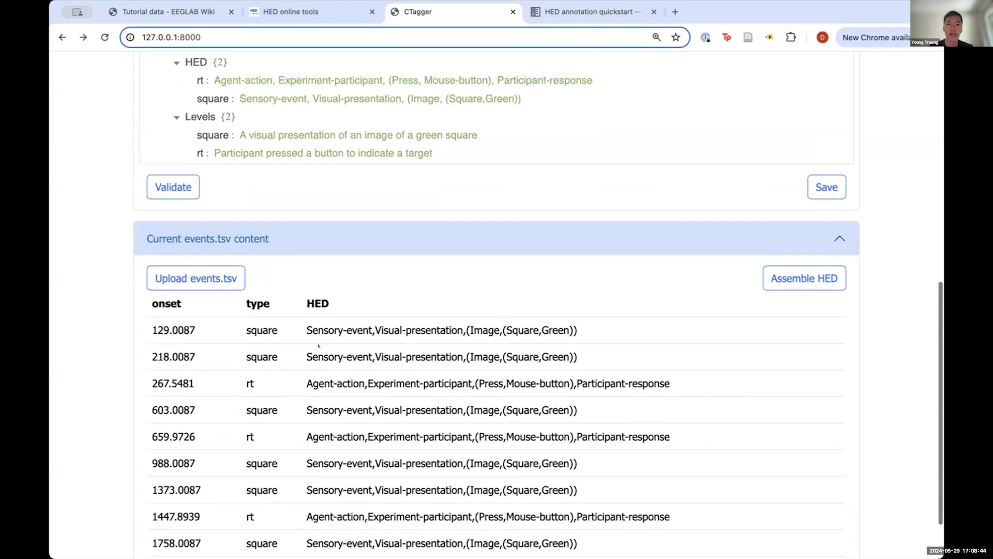
pyautogui.scroll(-2, 442, 243)
pyautogui.scroll(2, 442, 244)
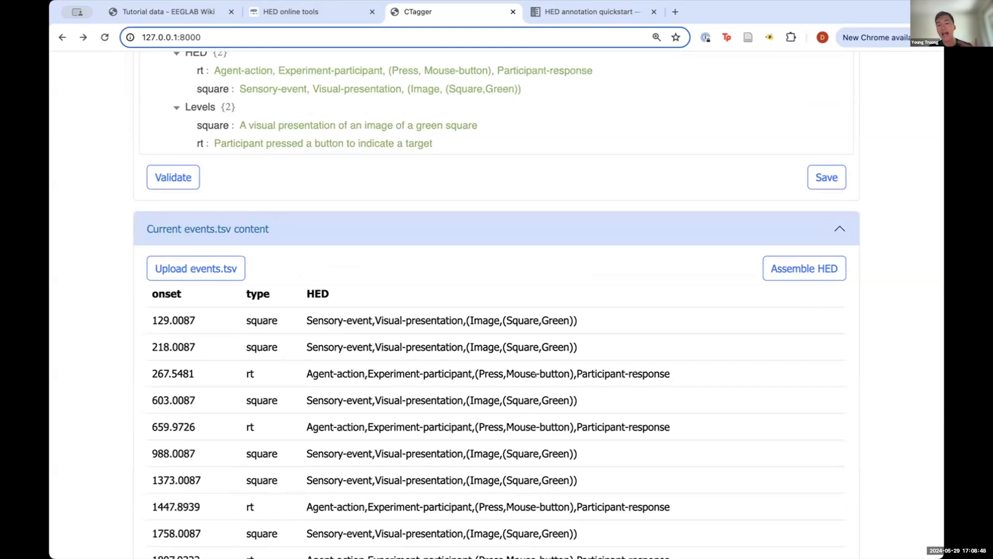
pyautogui.scroll(-2, 364, 354)
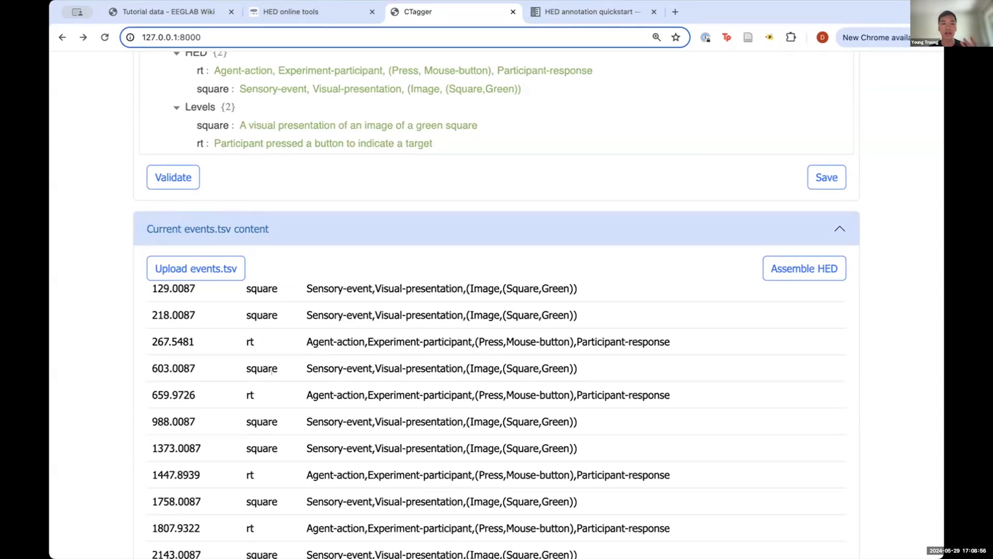
pyautogui.scroll(-15, 404, 373)
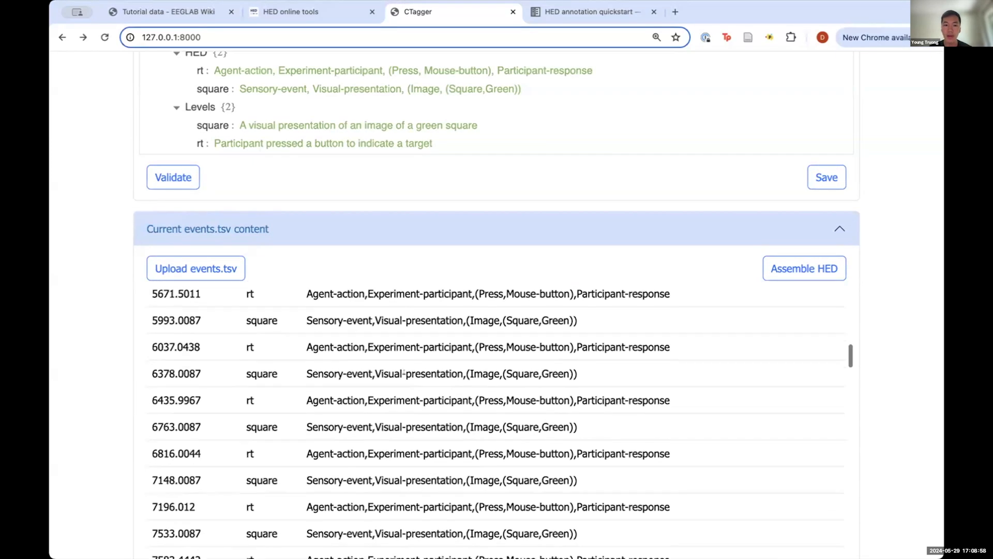
pyautogui.scroll(-10, 404, 373)
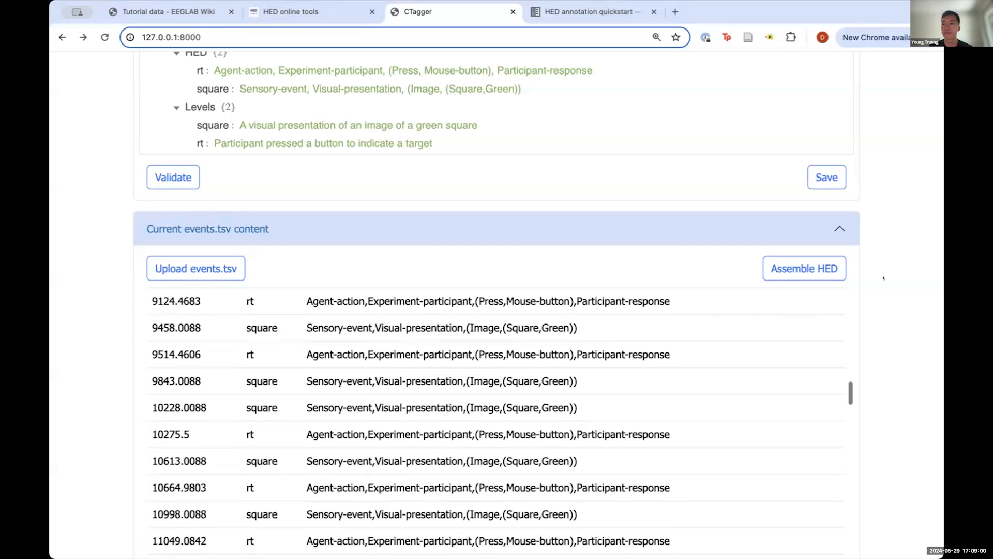
# Switch the event column value to square and toggle the indentation of its HED tags off and on again
pyautogui.scroll(10, 883, 277)
pyautogui.scroll(5, 667, 315)
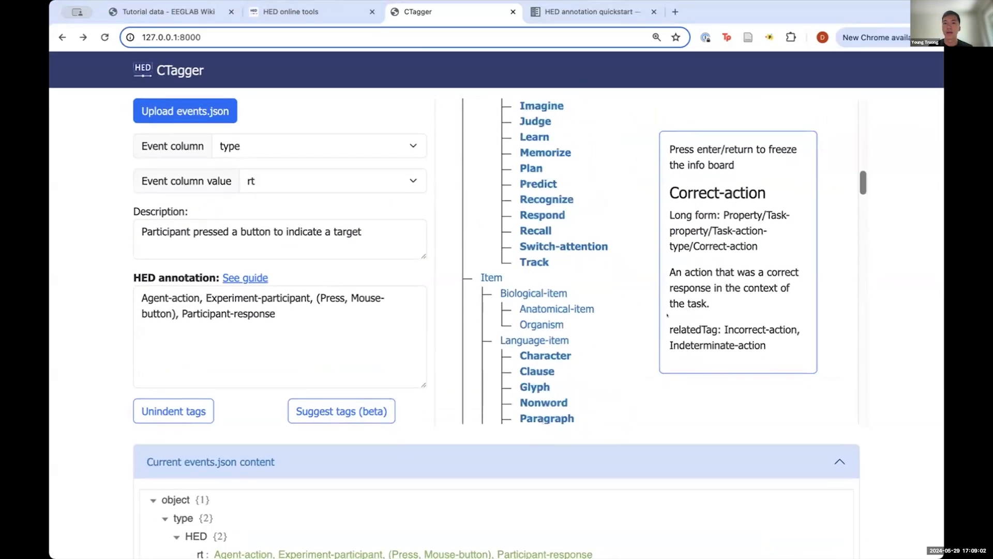
pyautogui.scroll(5, 667, 314)
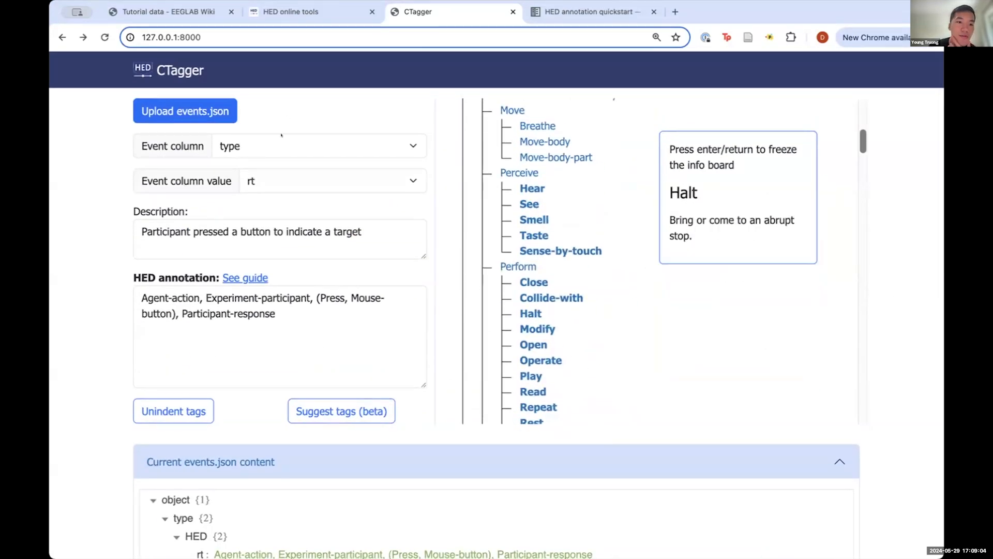
pyautogui.click(289, 180)
pyautogui.click(262, 198)
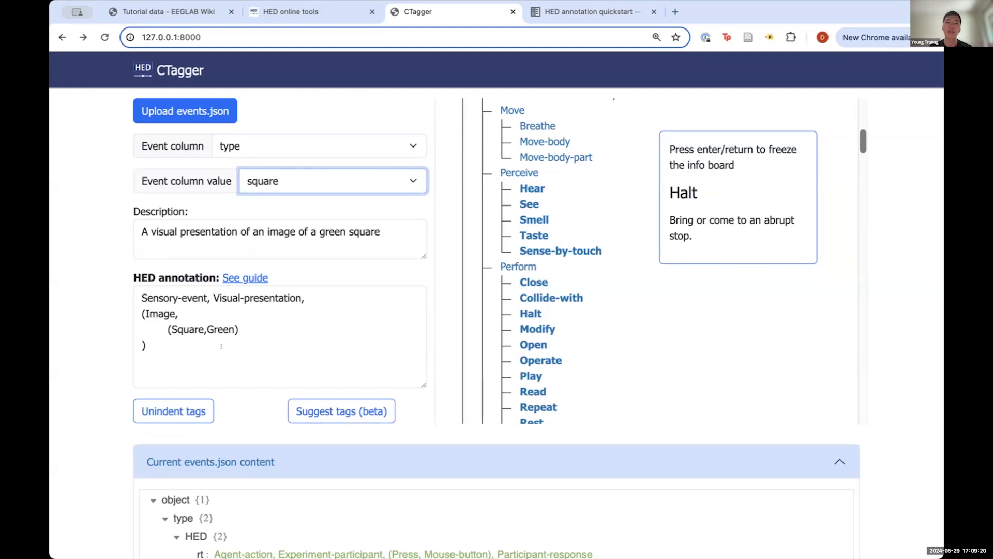
pyautogui.click(167, 404)
pyautogui.click(167, 404)
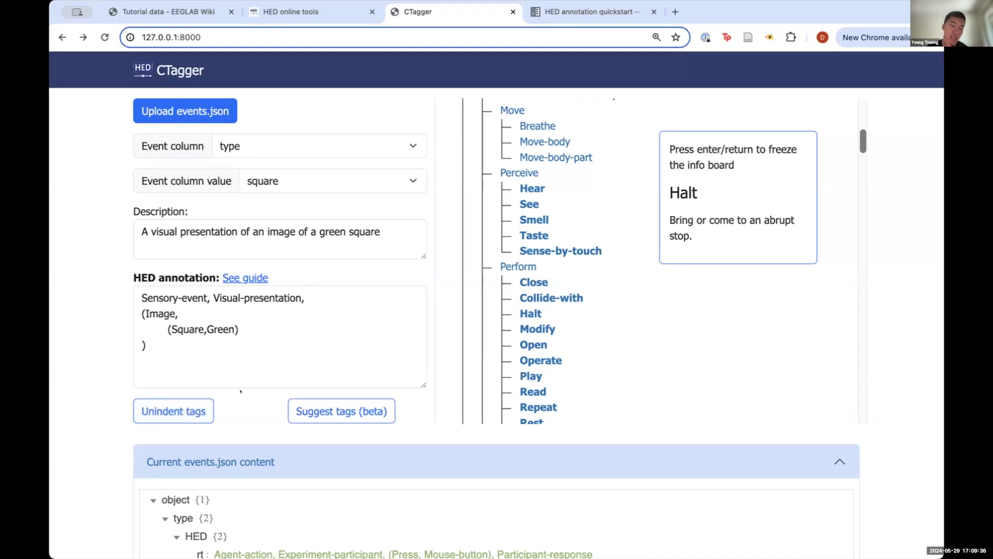
# Switch the event column value to rt and generate beta HED tag suggestions from its description
pyautogui.click(316, 181)
pyautogui.click(316, 164)
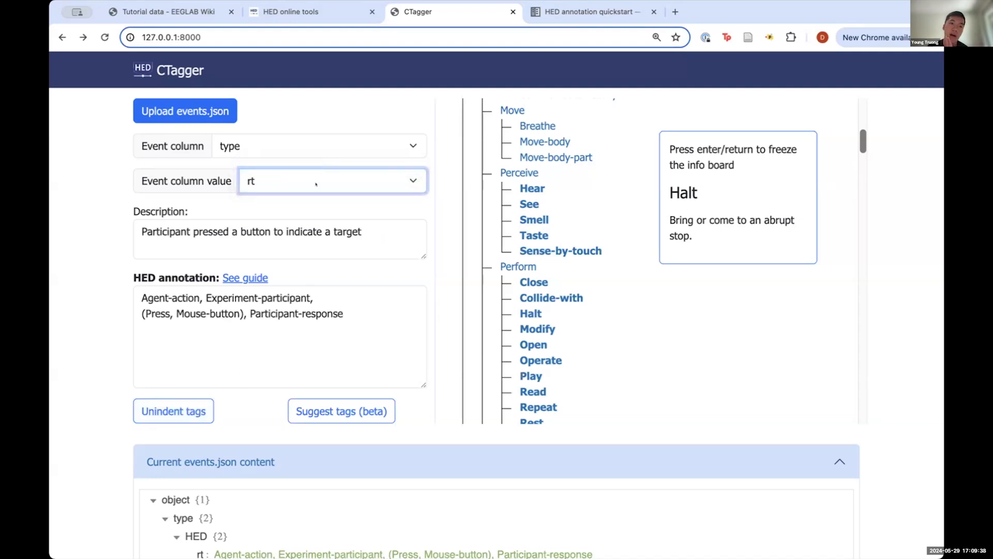
pyautogui.click(337, 413)
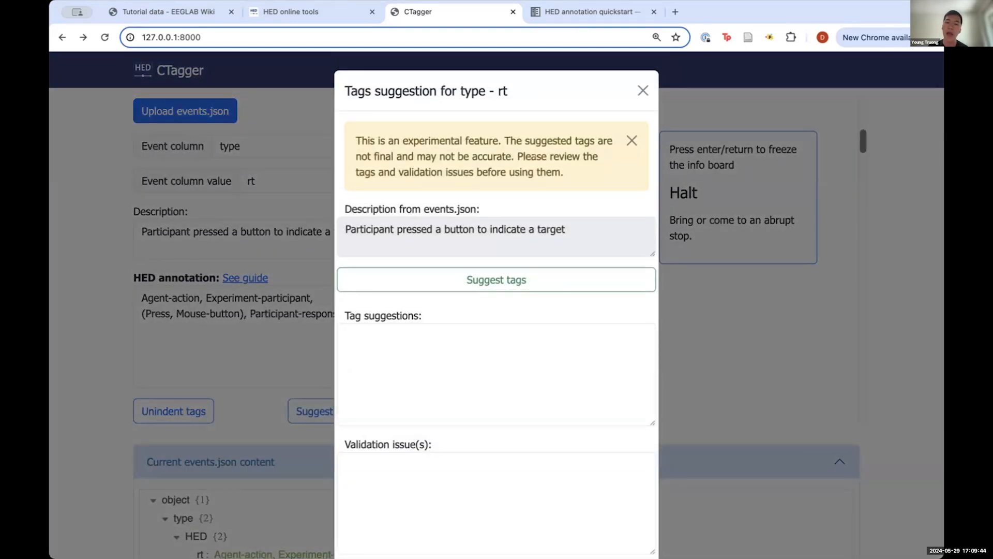
pyautogui.scroll(-2, 533, 156)
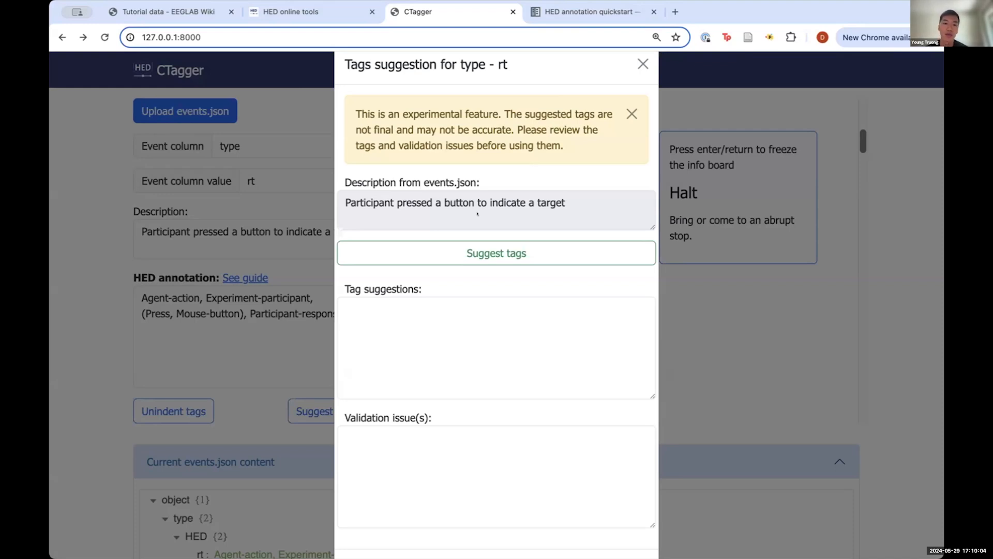
pyautogui.scroll(-2, 477, 213)
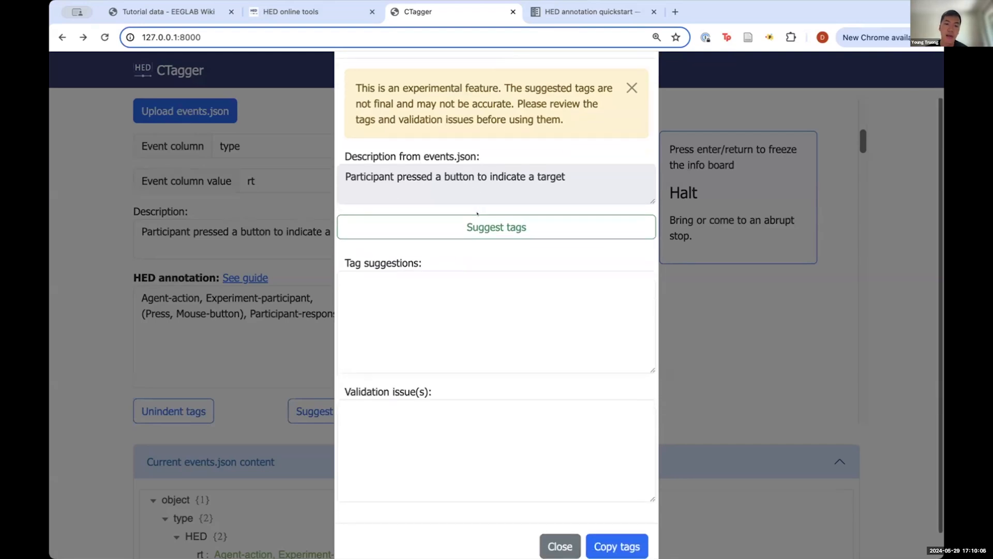
pyautogui.scroll(2, 477, 213)
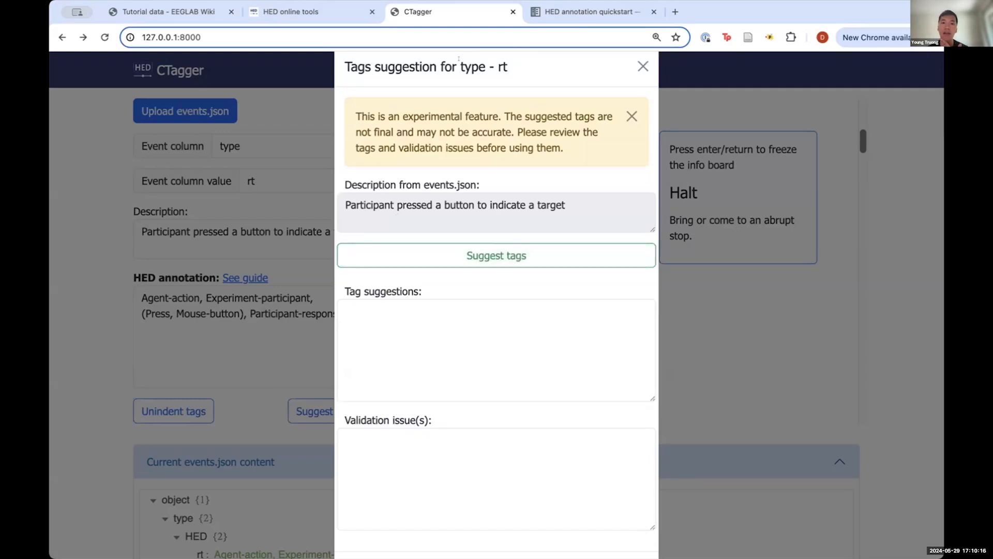
pyautogui.moveTo(453, 66); pyautogui.dragTo(545, 61)
pyautogui.click(544, 66)
pyautogui.scroll(-1, 496, 163)
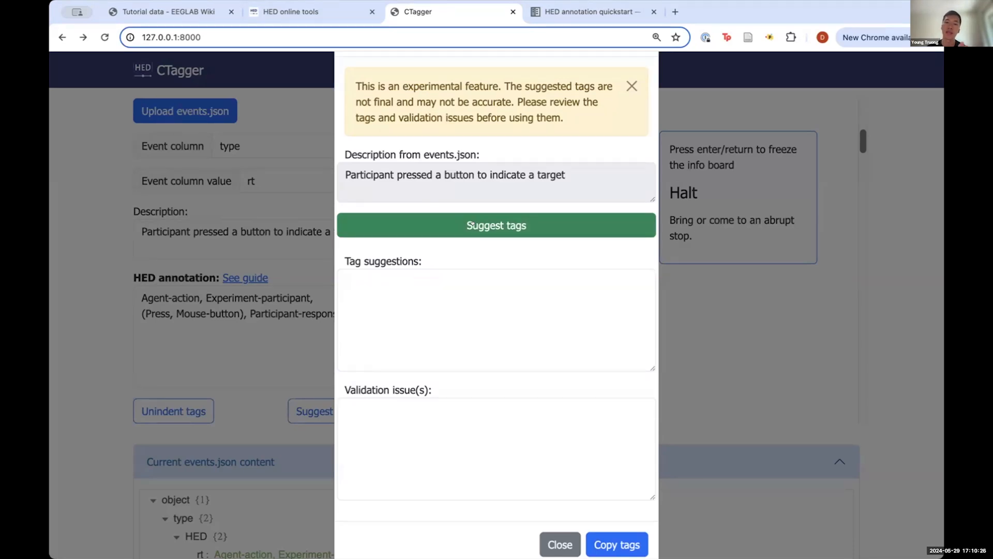
pyautogui.click(472, 224)
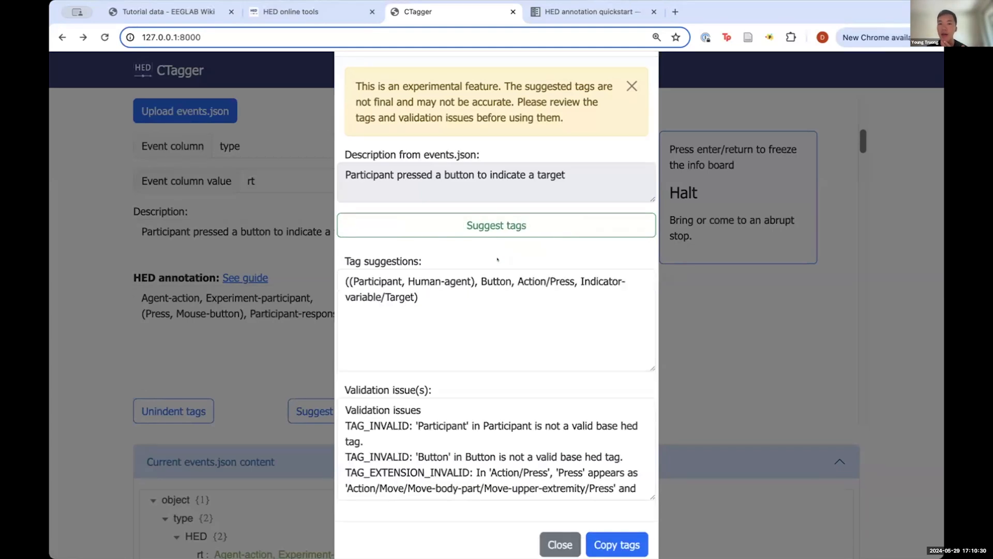
# Examine each suggested tag for the rt value and read through the reported validation issues
pyautogui.scroll(-1, 498, 259)
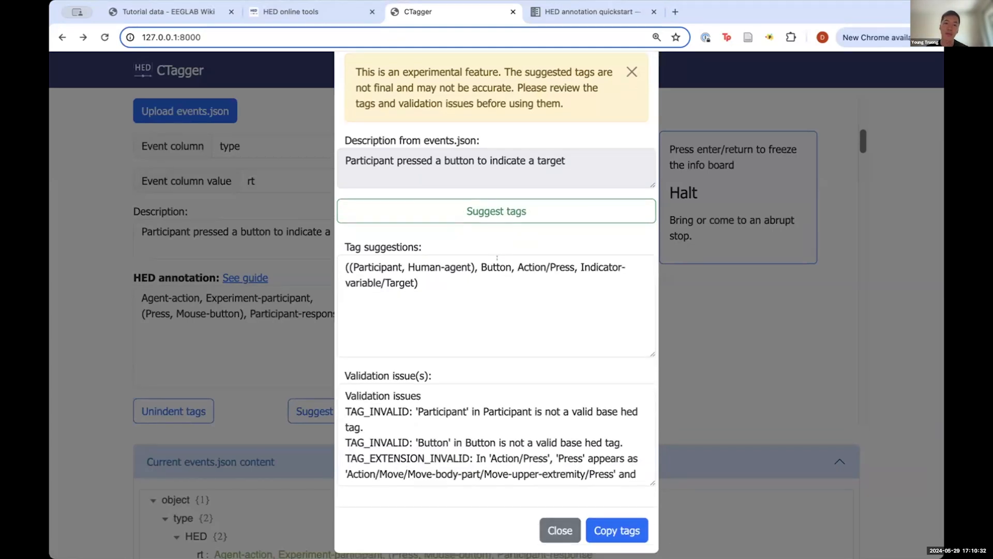
pyautogui.scroll(-1, 497, 258)
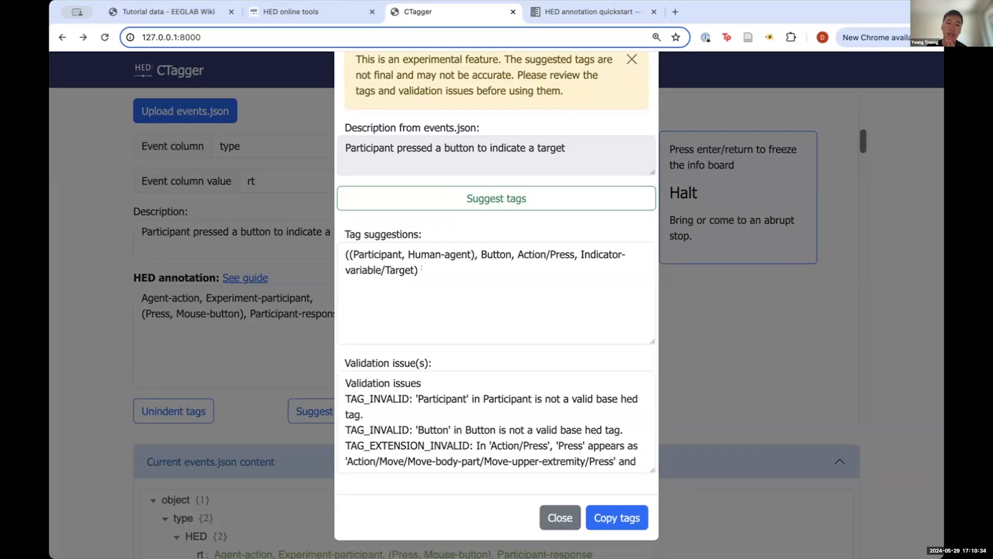
pyautogui.moveTo(420, 268); pyautogui.dragTo(309, 258)
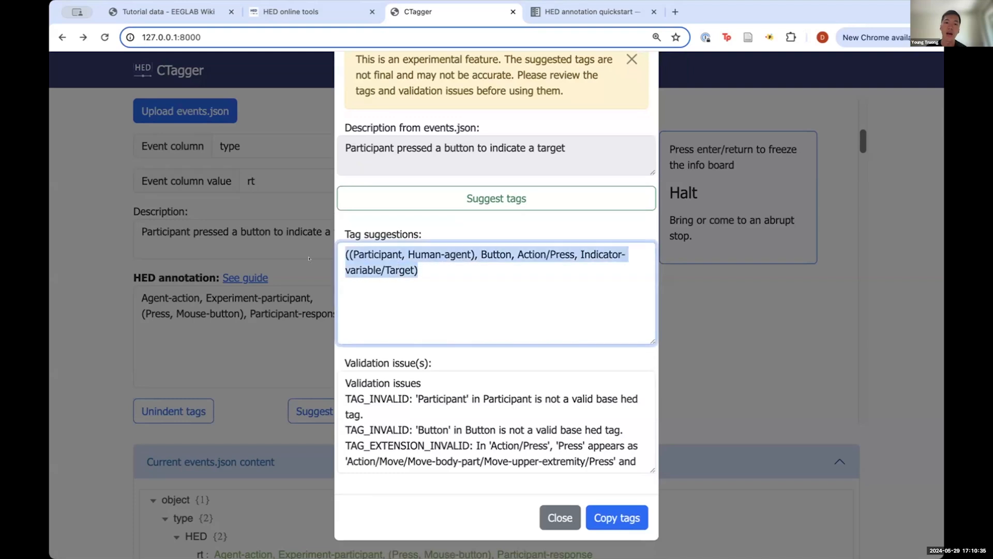
pyautogui.click(448, 270)
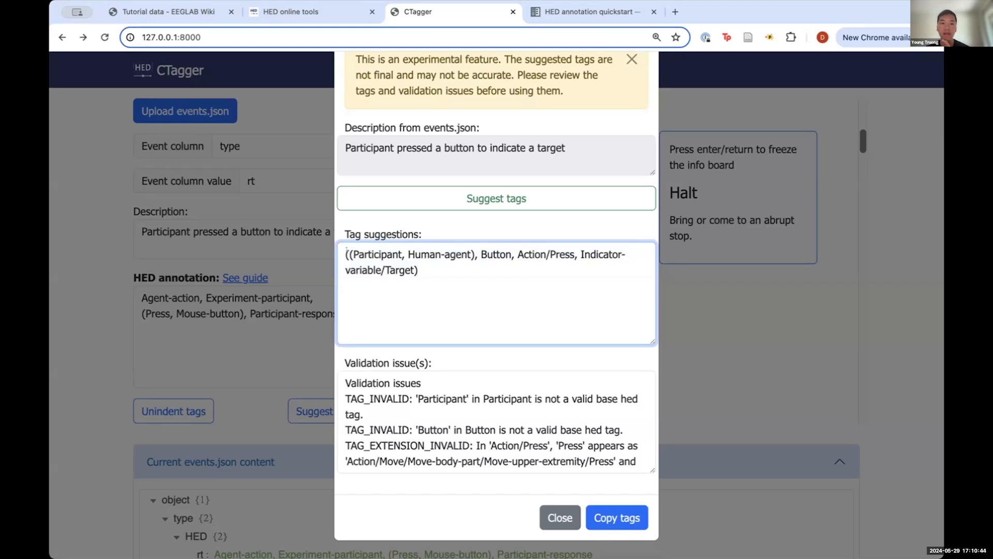
pyautogui.moveTo(354, 254); pyautogui.dragTo(468, 242)
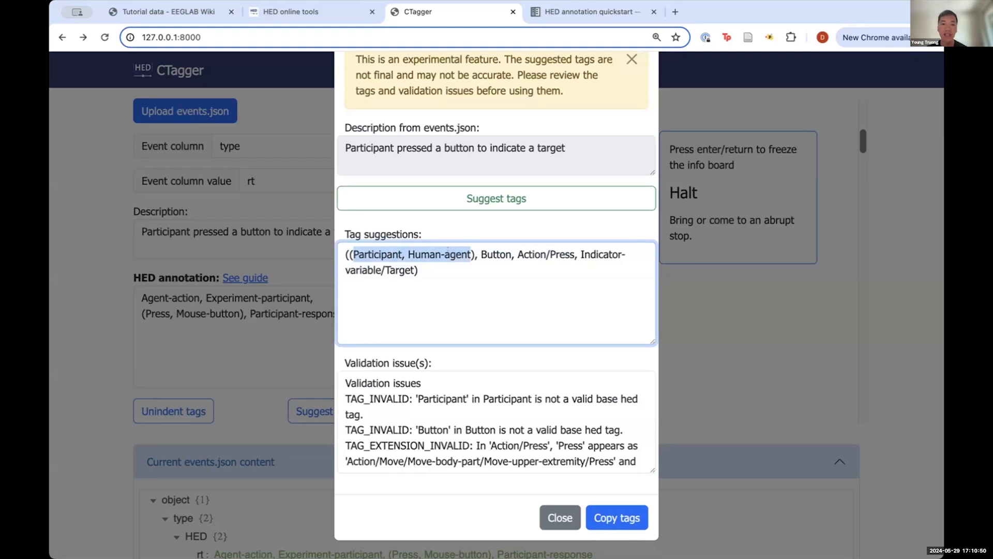
pyautogui.click(476, 252)
pyautogui.doubleClick(563, 254)
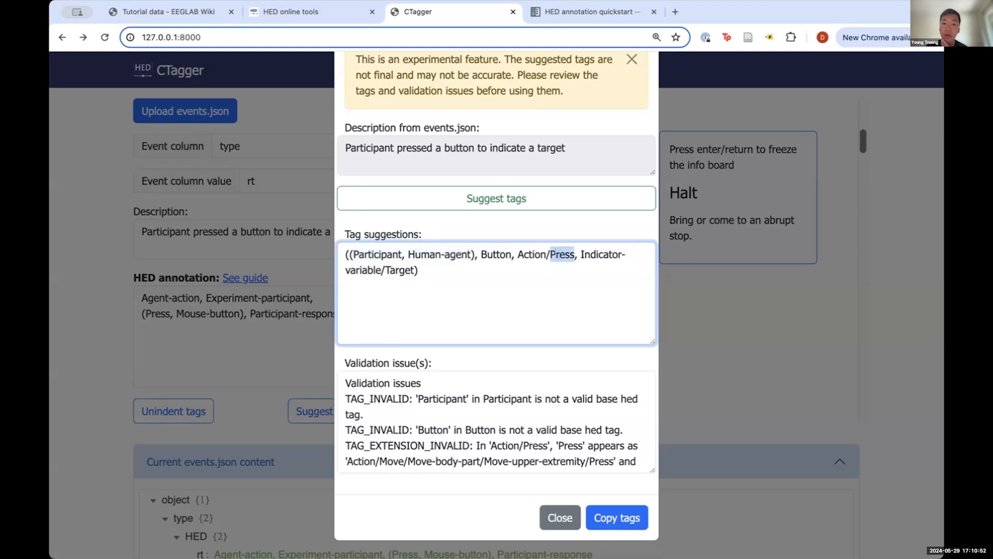
pyautogui.doubleClick(488, 254)
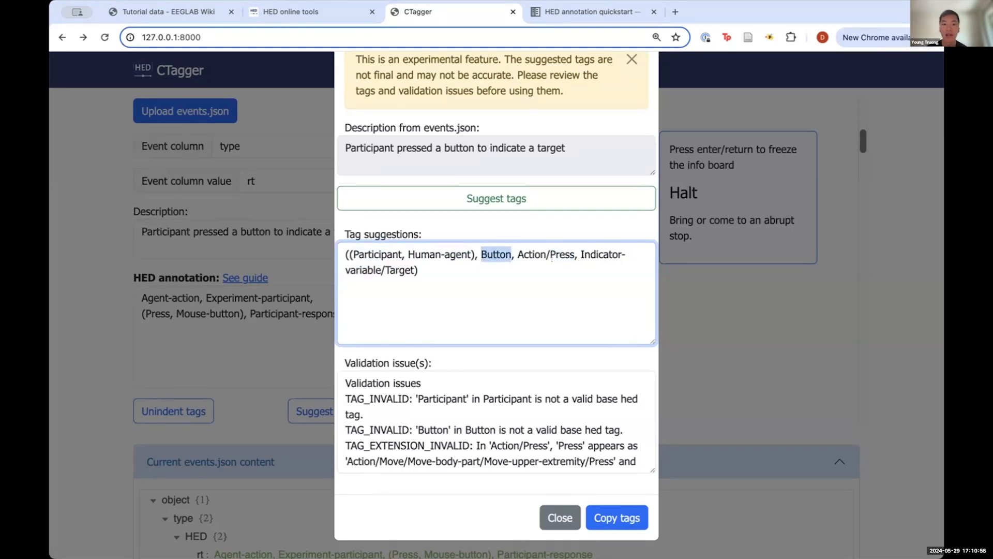
pyautogui.moveTo(580, 254); pyautogui.dragTo(591, 270)
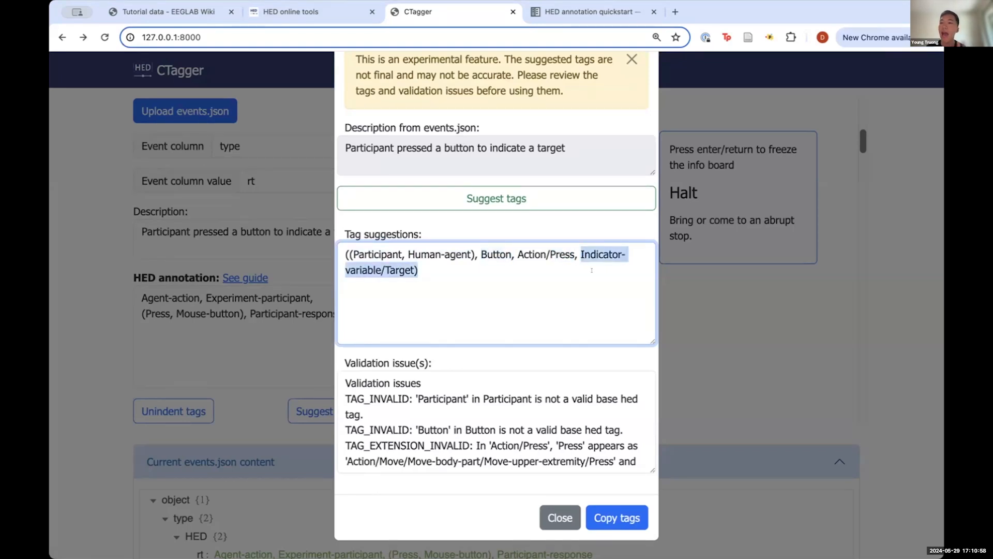
pyautogui.click(573, 286)
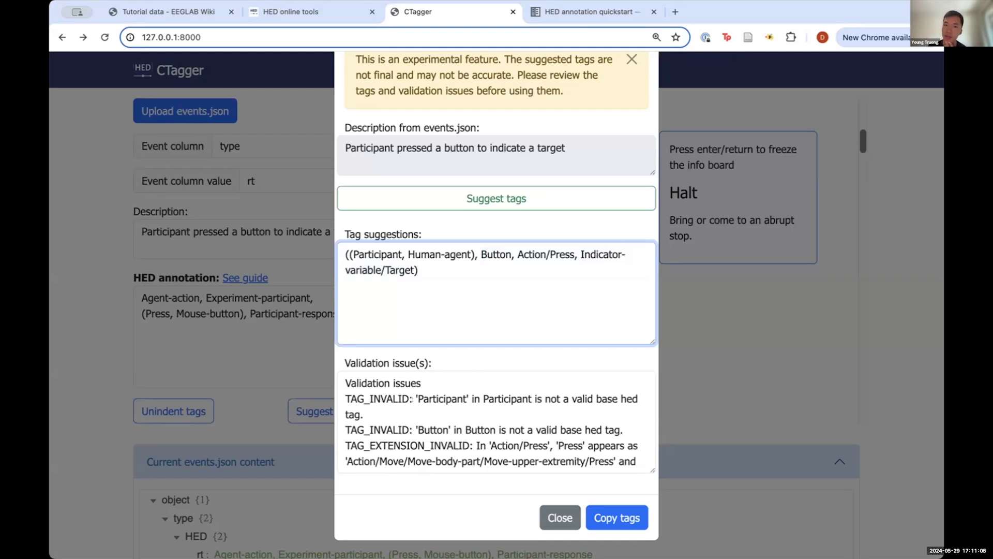
pyautogui.scroll(-1, 432, 412)
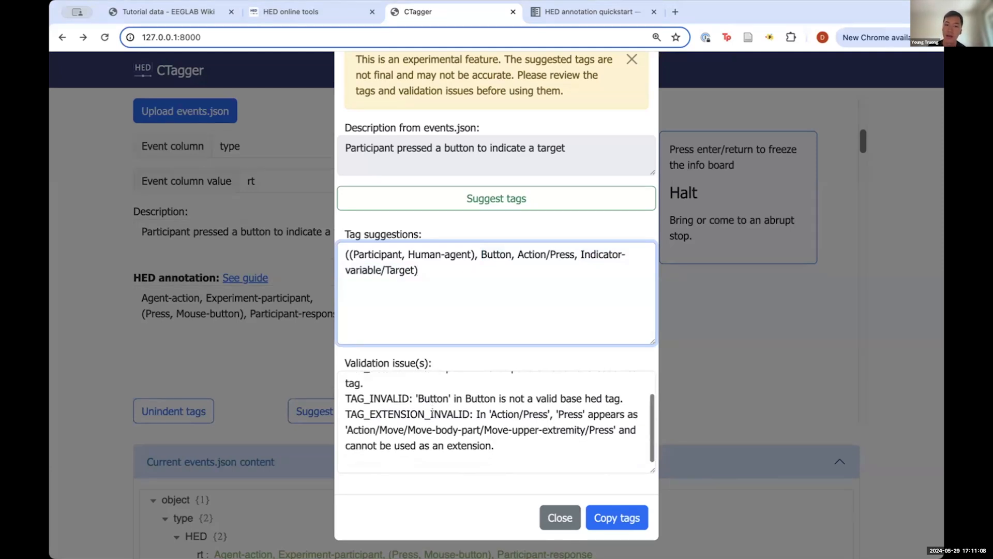
# Compare the suggested tags for rt with the validation issues and the event description, and close the suggestions without copying them
pyautogui.scroll(1, 432, 412)
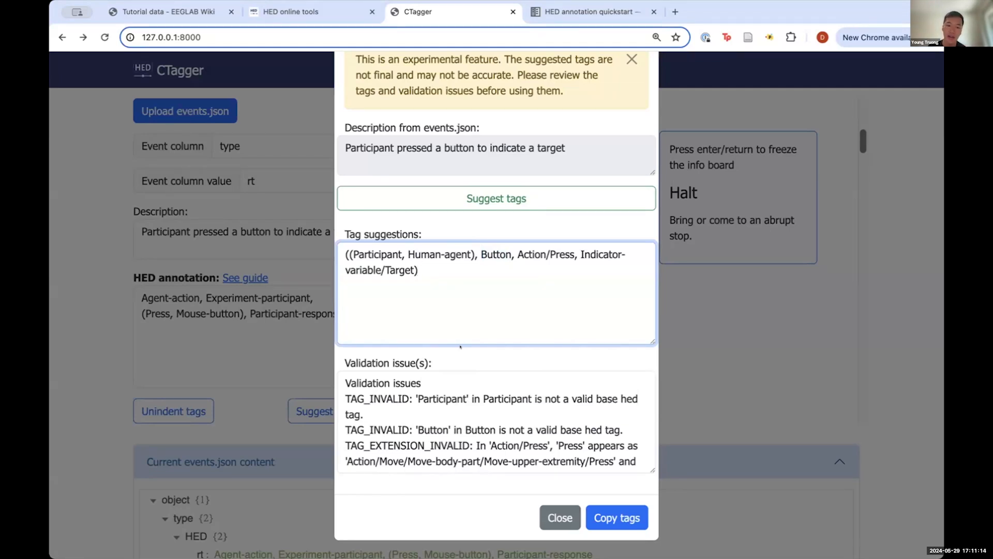
pyautogui.scroll(-1, 440, 390)
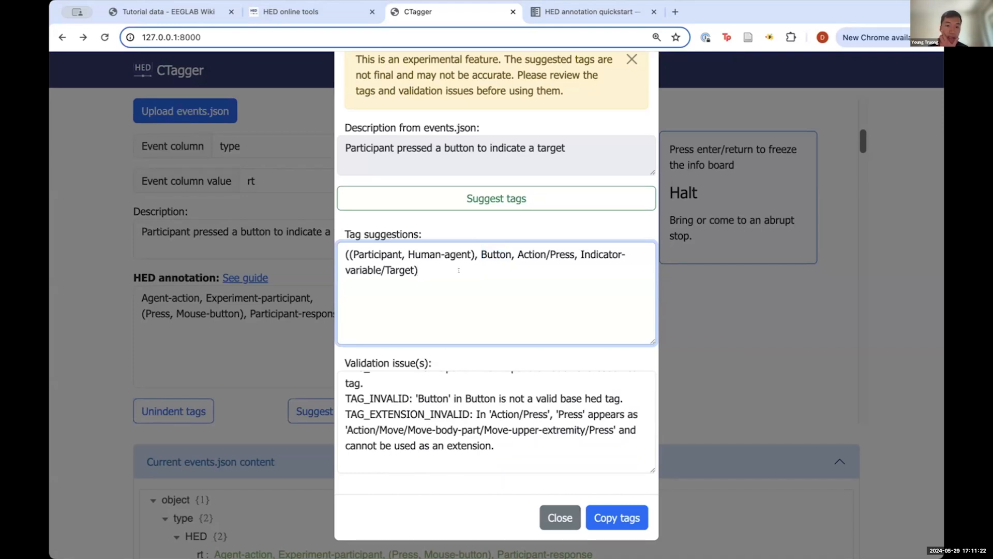
pyautogui.moveTo(459, 270); pyautogui.dragTo(326, 249)
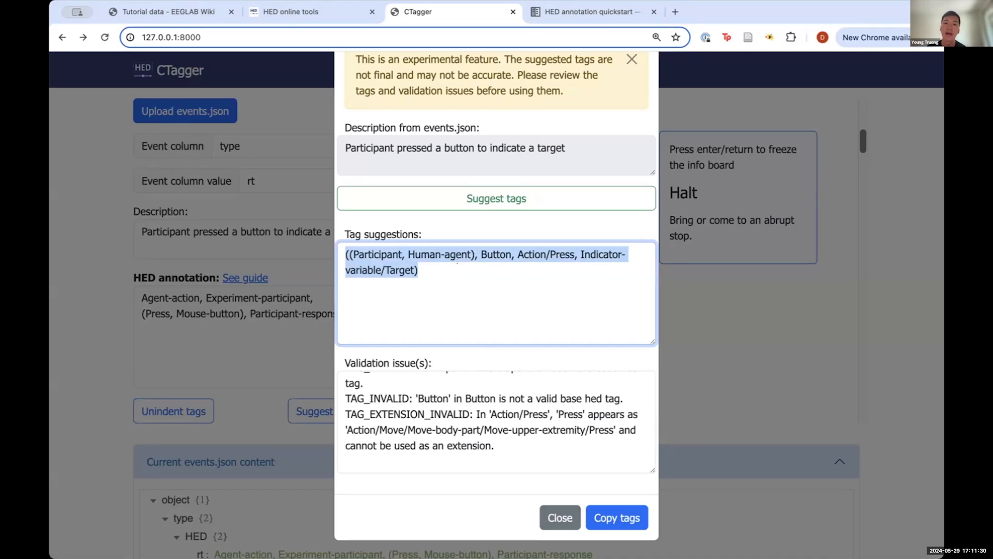
pyautogui.click(457, 261)
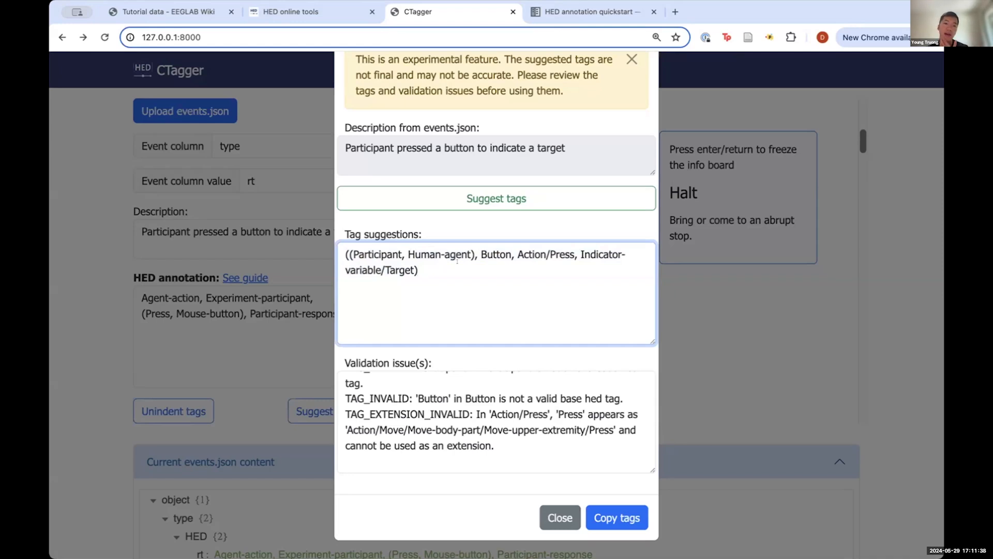
pyautogui.scroll(1, 458, 261)
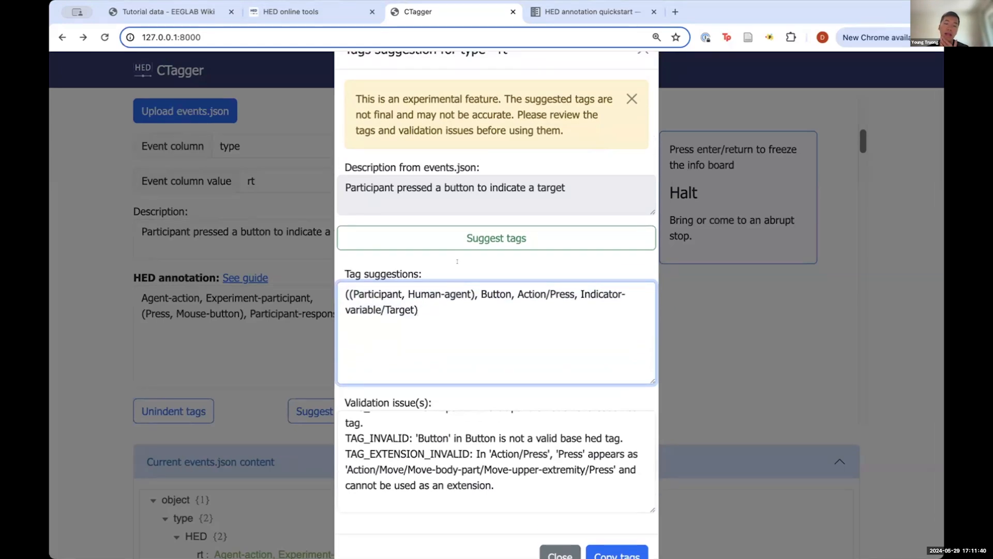
pyautogui.scroll(-1, 457, 261)
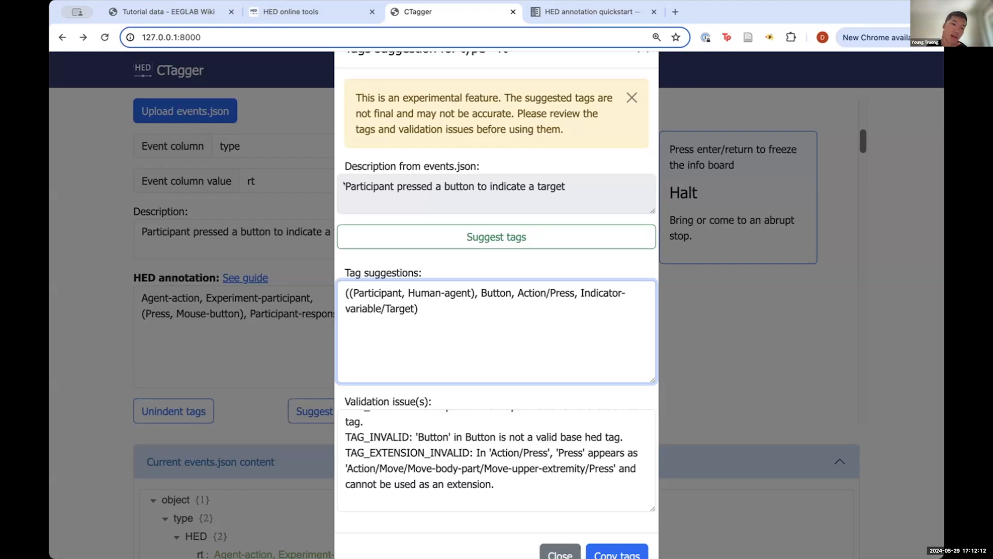
pyautogui.scroll(-2, 449, 446)
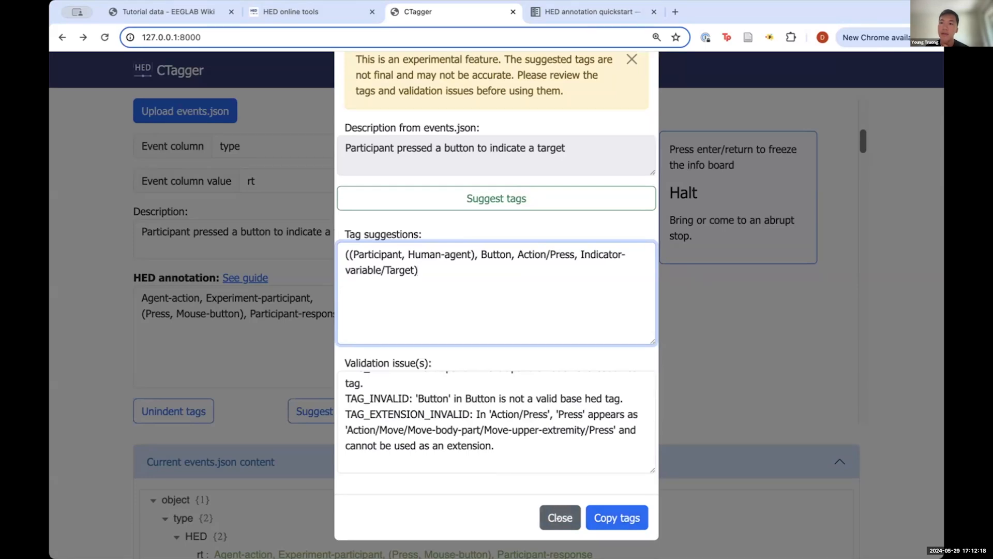
pyautogui.click(556, 510)
# Return to the start of the HED schema tree and examine the definitions of the Event tags, including Data-feature and Experiment-control
pyautogui.scroll(8, 489, 280)
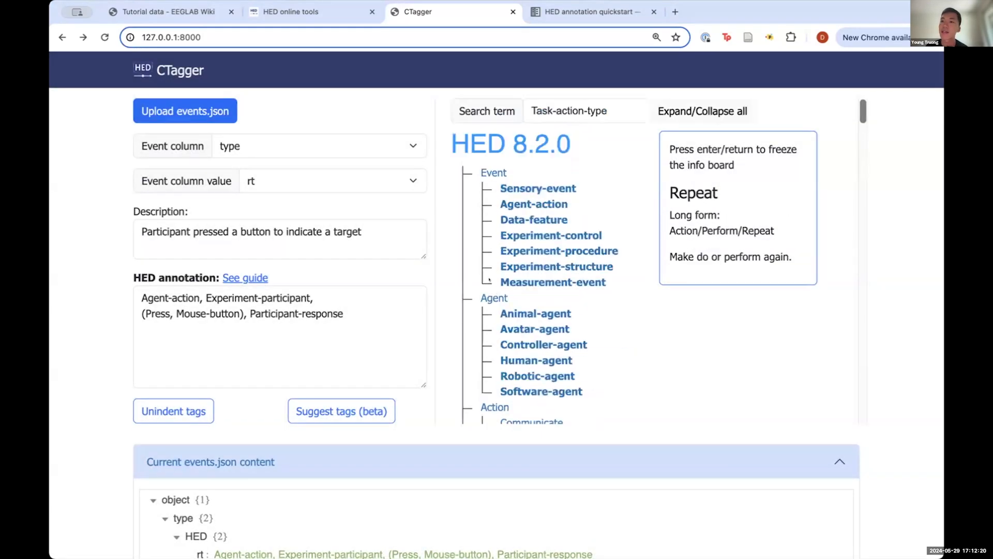
pyautogui.scroll(2, 385, 223)
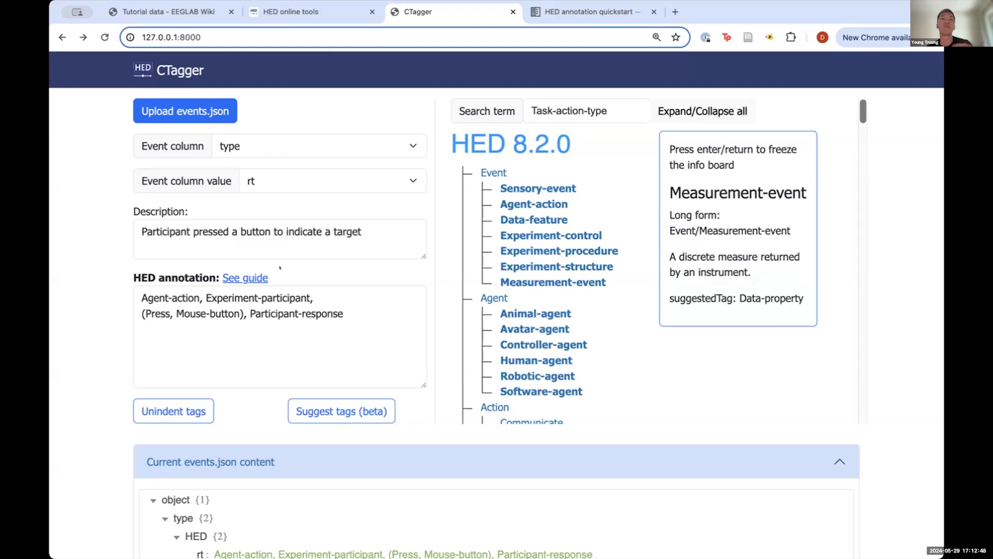
pyautogui.moveTo(576, 212)
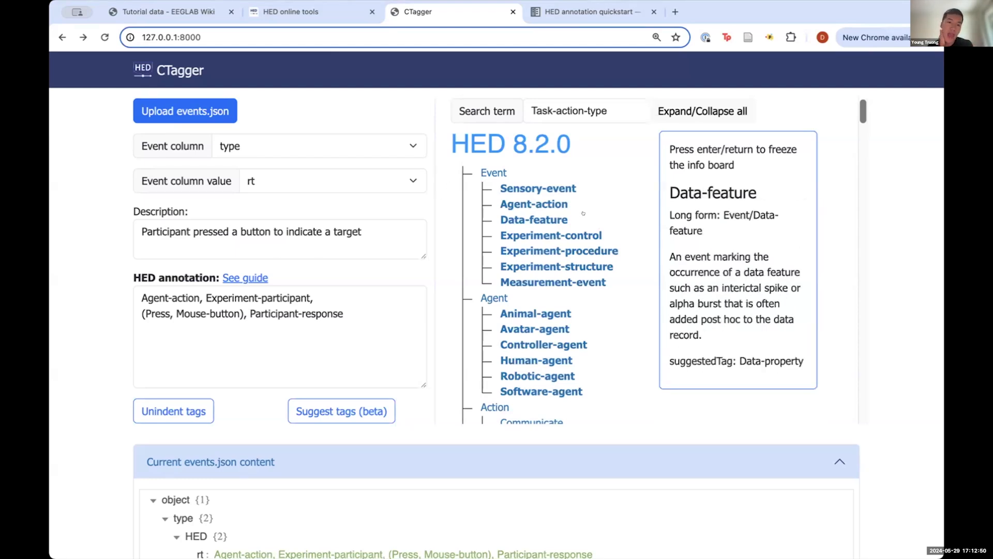
pyautogui.moveTo(586, 232)
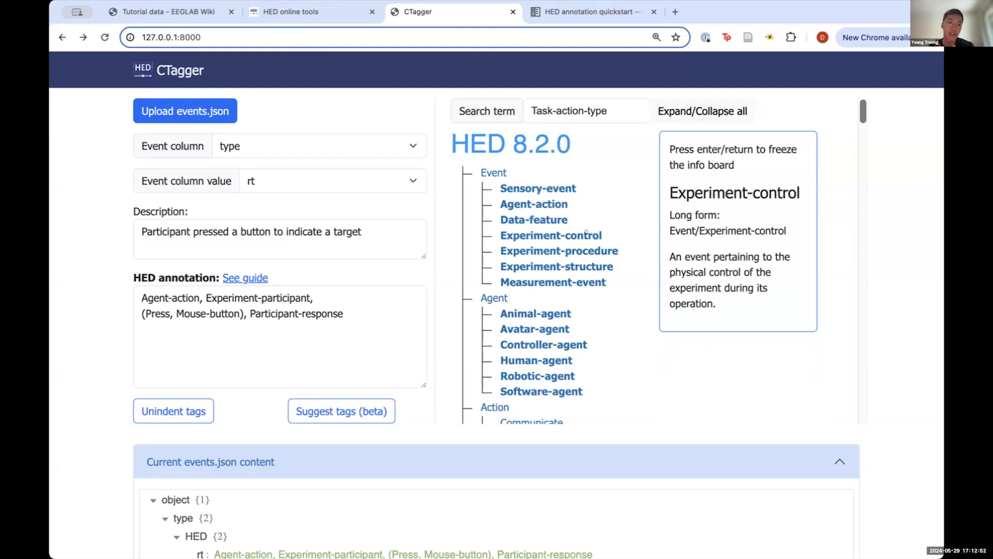